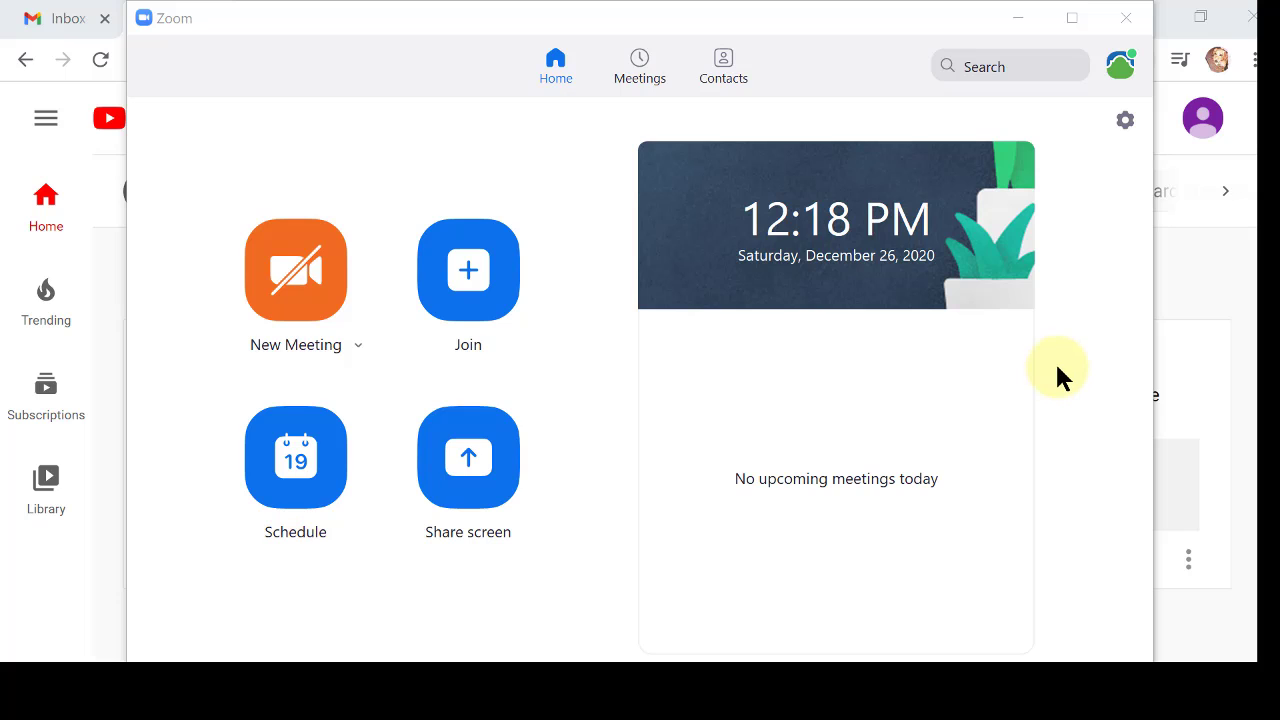
Step: Check the Zoom desktop client for updates and dismiss the update window
{"action": "left_click", "coordinate": [1117, 75]}
{"action": "left_click", "coordinate": [916, 550]}
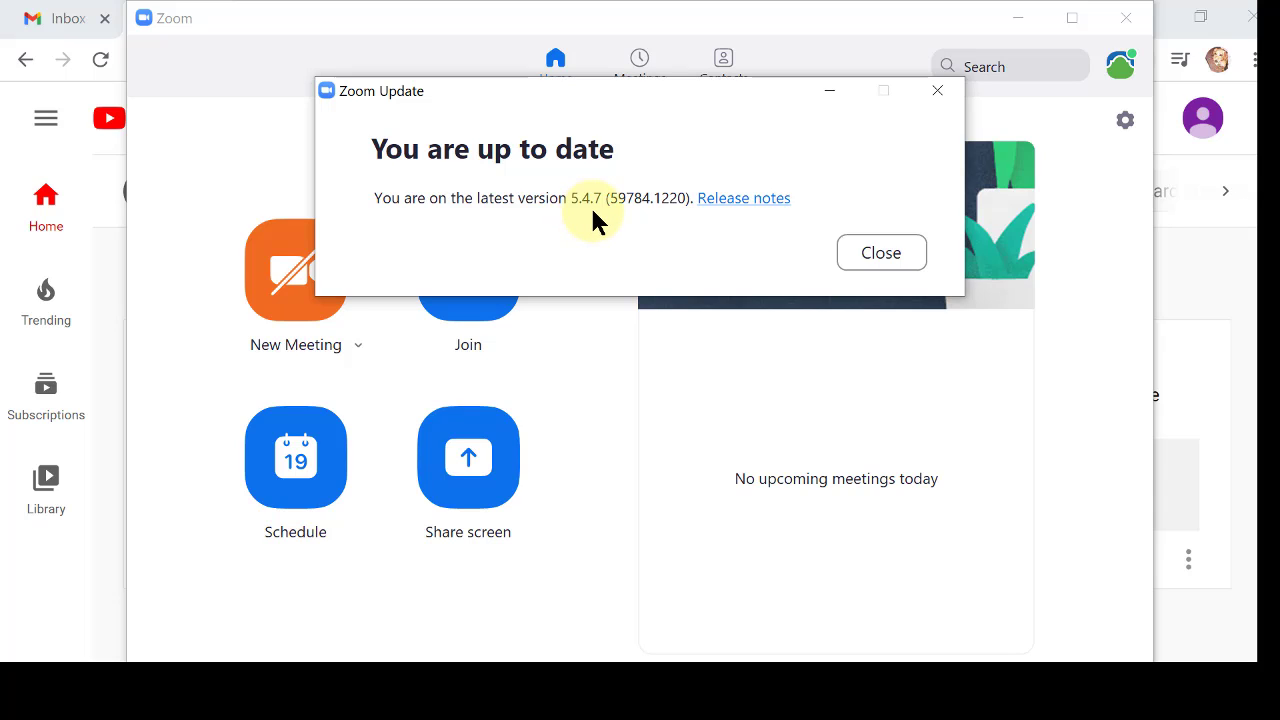
{"action": "left_click", "coordinate": [880, 253]}
Step: Go from the desktop client's settings to the web portal's additional settings and start scheduling a new meeting
{"action": "left_click", "coordinate": [1125, 120]}
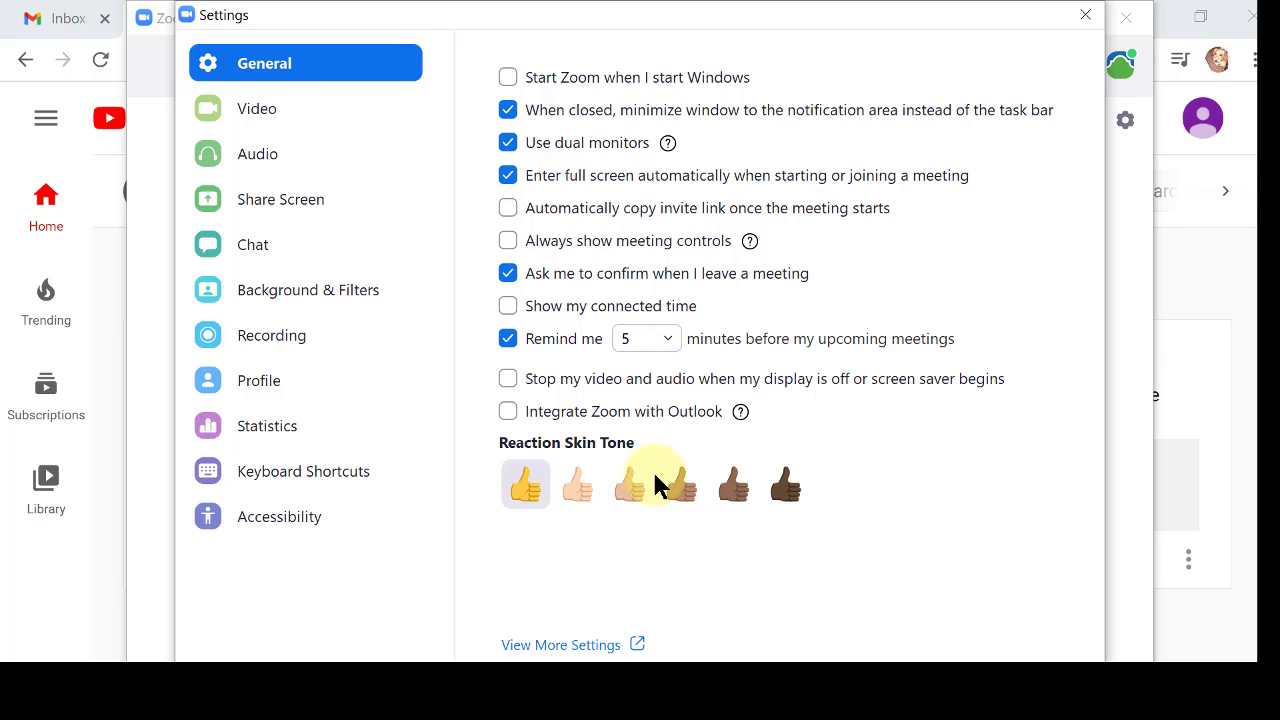
{"action": "left_click", "coordinate": [575, 644]}
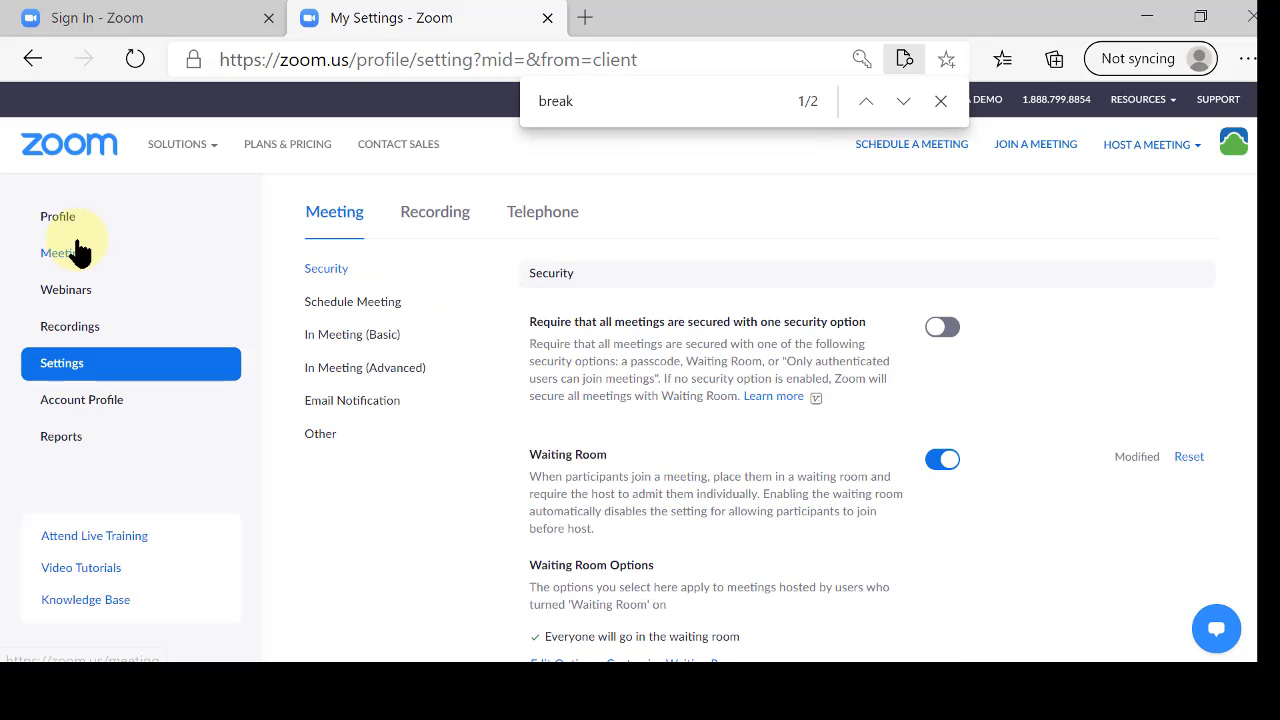
{"action": "left_click", "coordinate": [77, 251]}
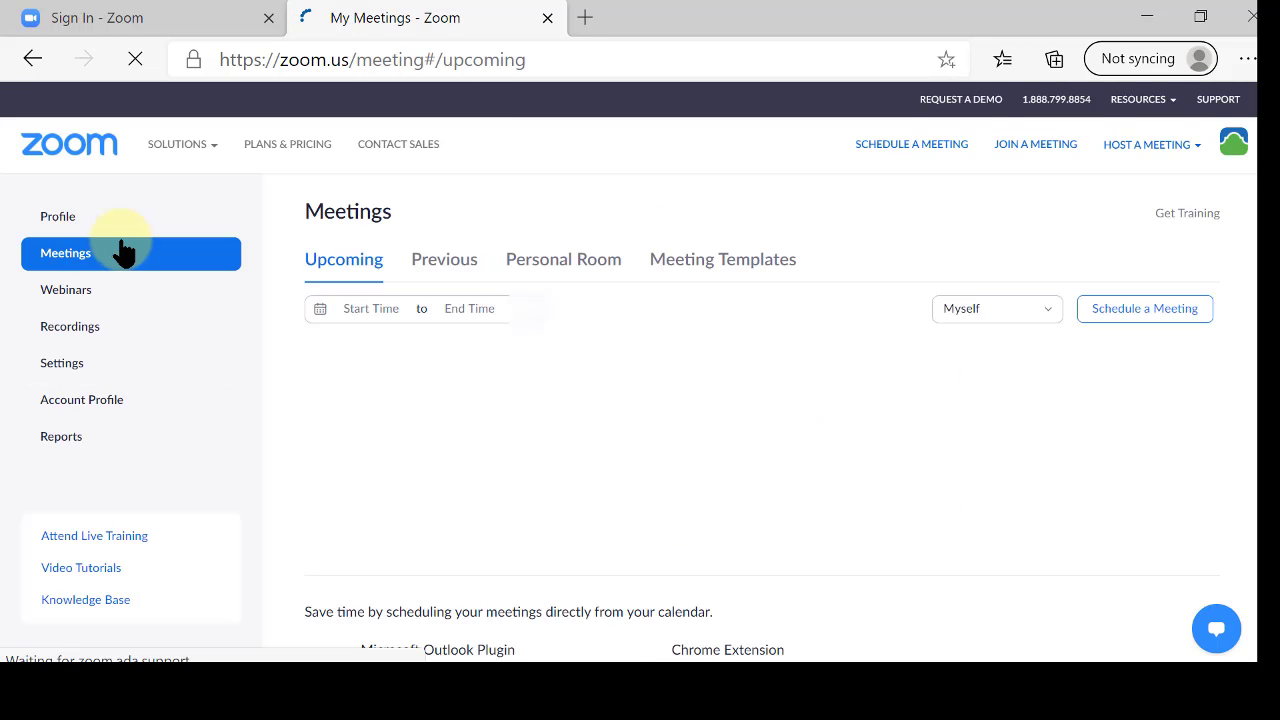
{"action": "mouse_move", "coordinate": [1150, 414]}
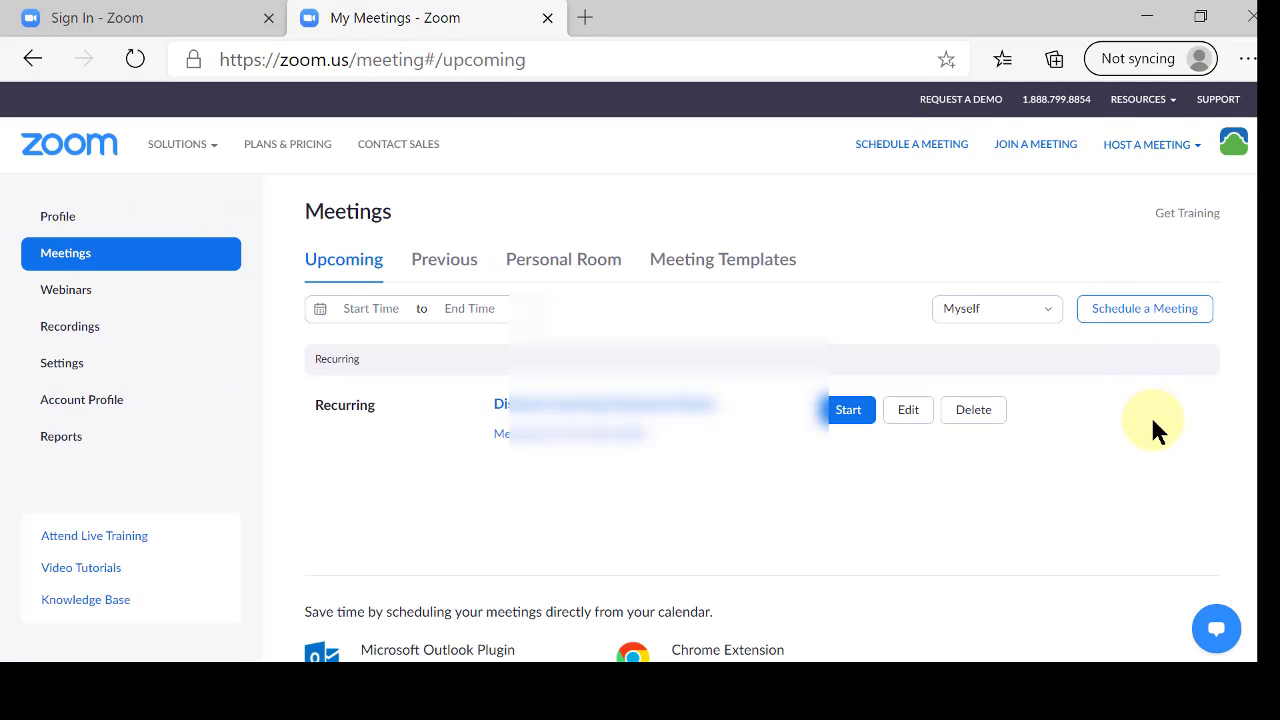
{"action": "left_click", "coordinate": [1150, 310]}
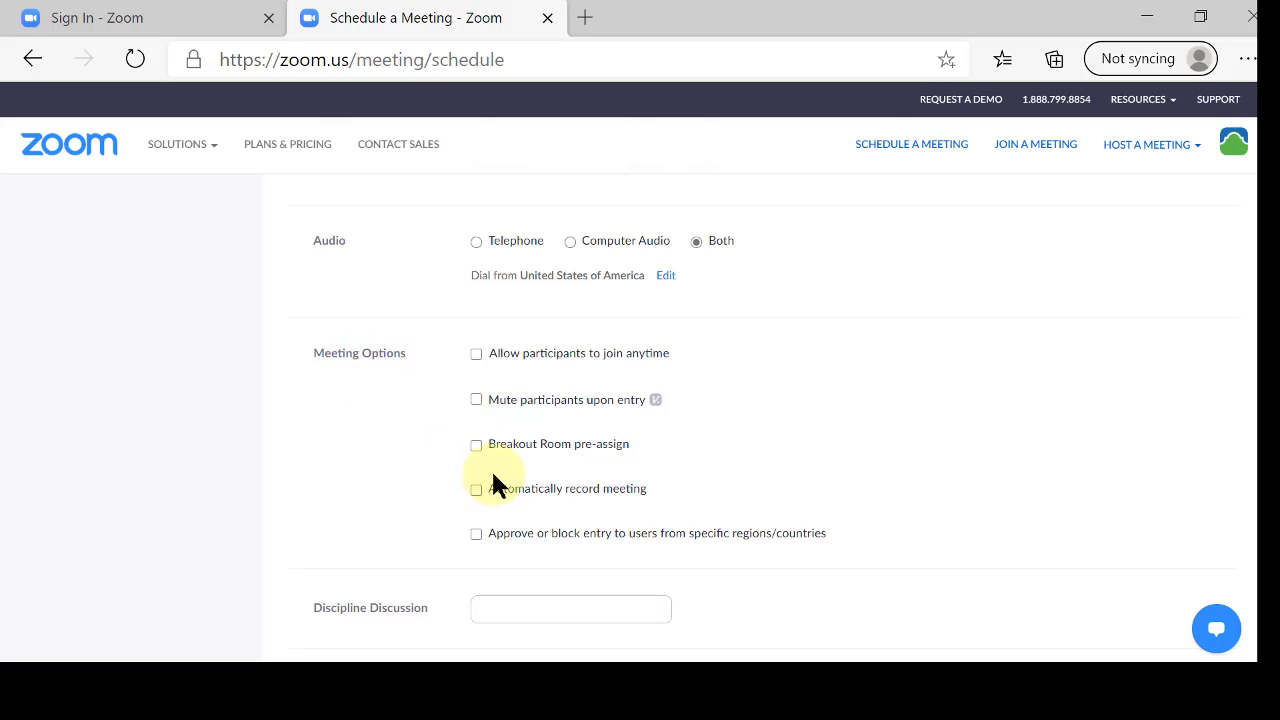
Step: Enable Breakout Room pre-assign for the new meeting and choose to import the rooms from a CSV file
{"action": "left_click", "coordinate": [476, 445]}
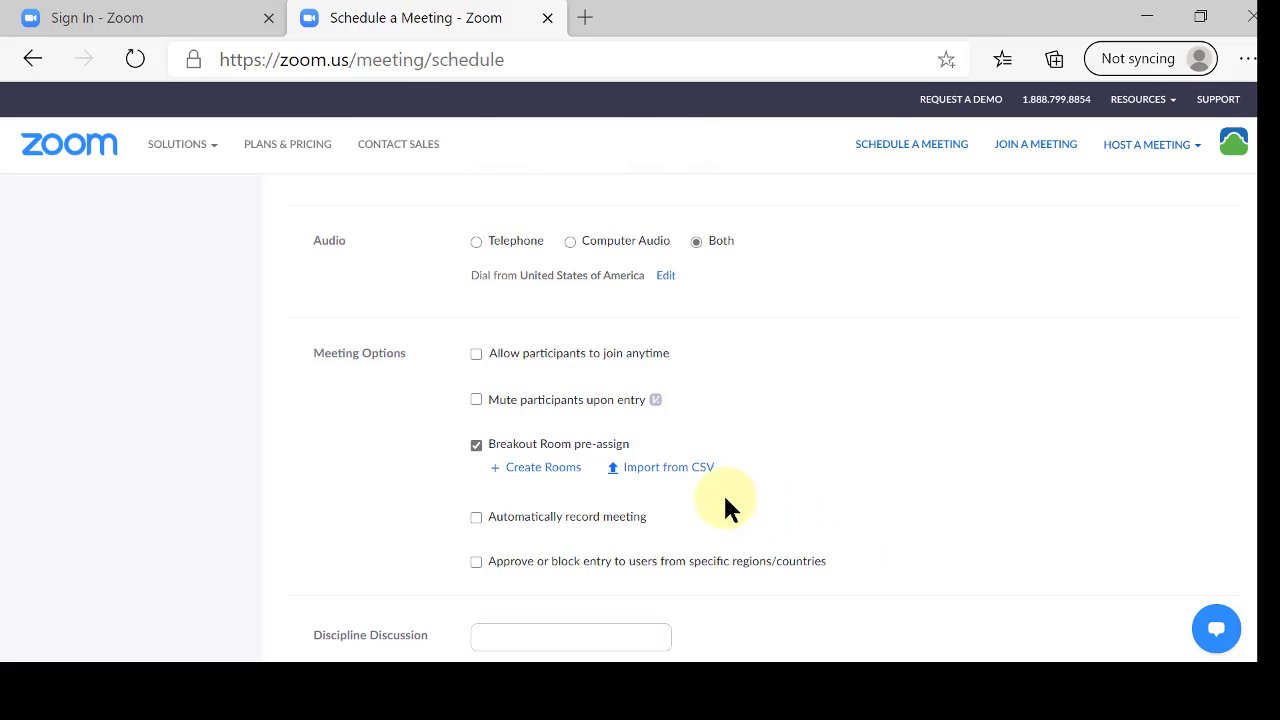
{"action": "left_click", "coordinate": [672, 470]}
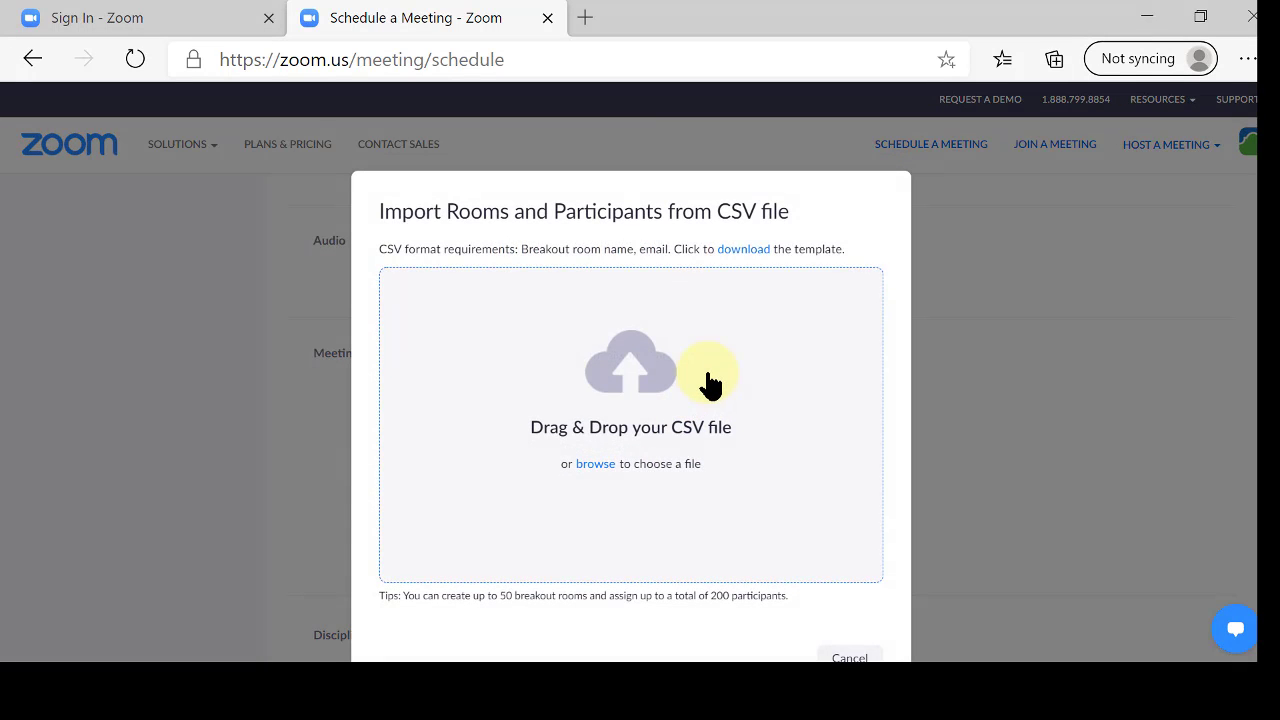
Step: Download and open the breakout room CSV template and enter a participant's email address for the first room1 entry in B2
{"action": "left_click", "coordinate": [757, 252]}
{"action": "left_click", "coordinate": [69, 650]}
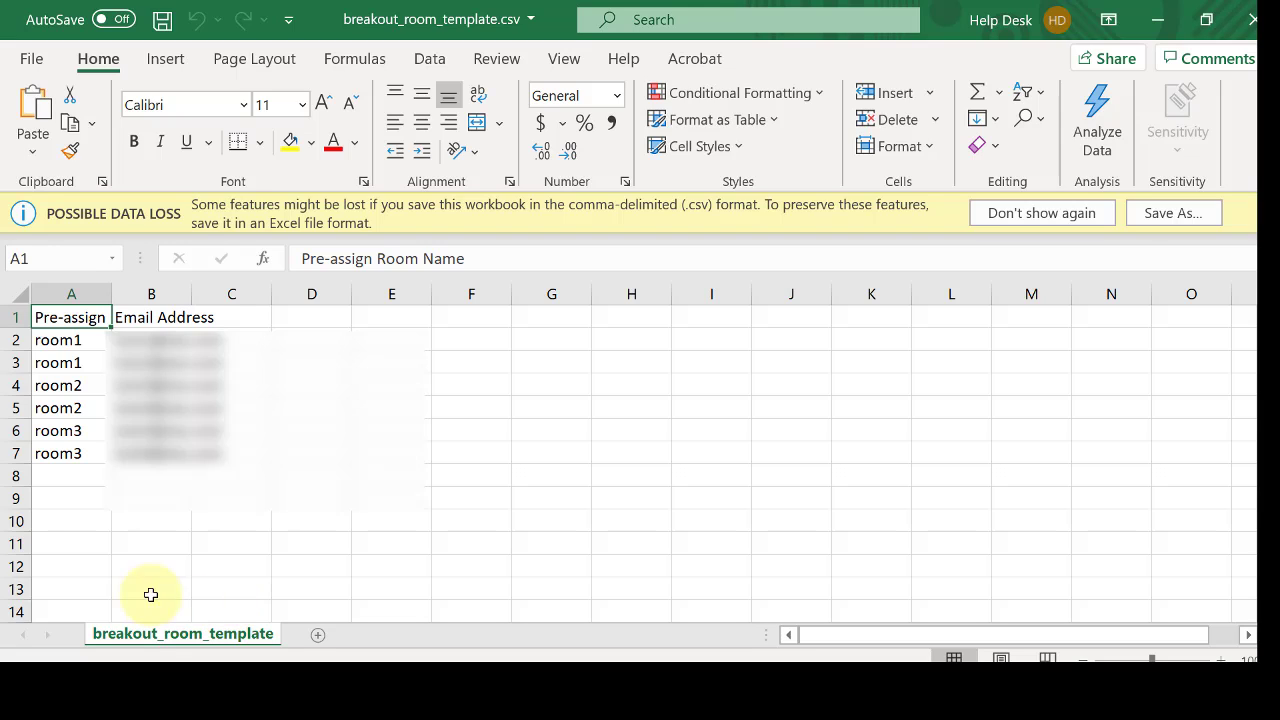
{"action": "left_click", "coordinate": [128, 340]}
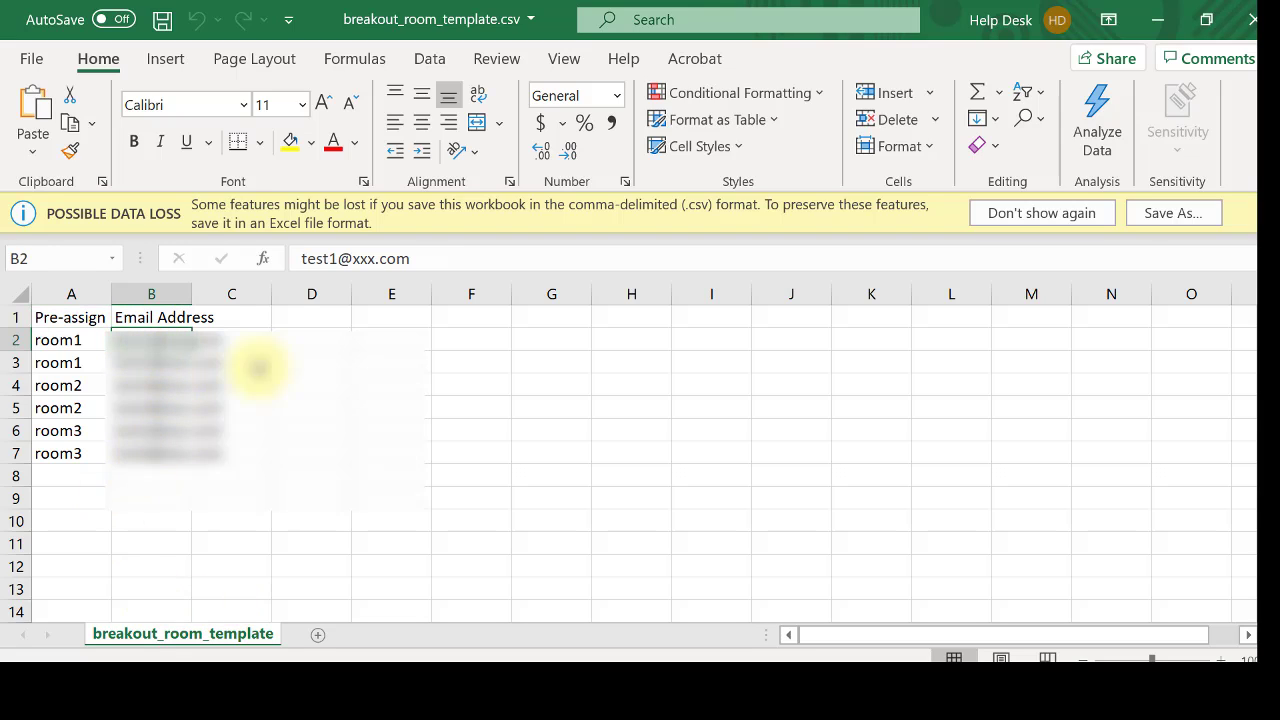
{"action": "type", "text": "rescu"}
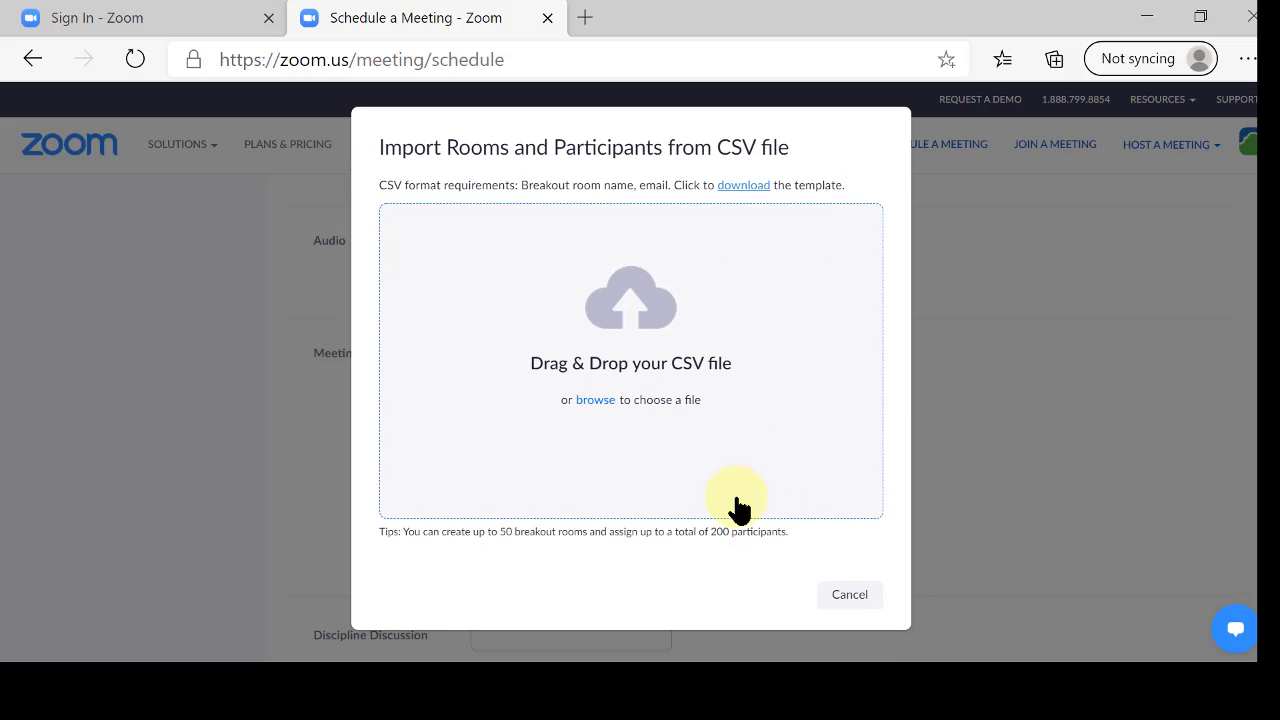
Step: Import the completed CSV file, review the room2 assignment and save the breakout room assignments
{"action": "left_click", "coordinate": [608, 402]}
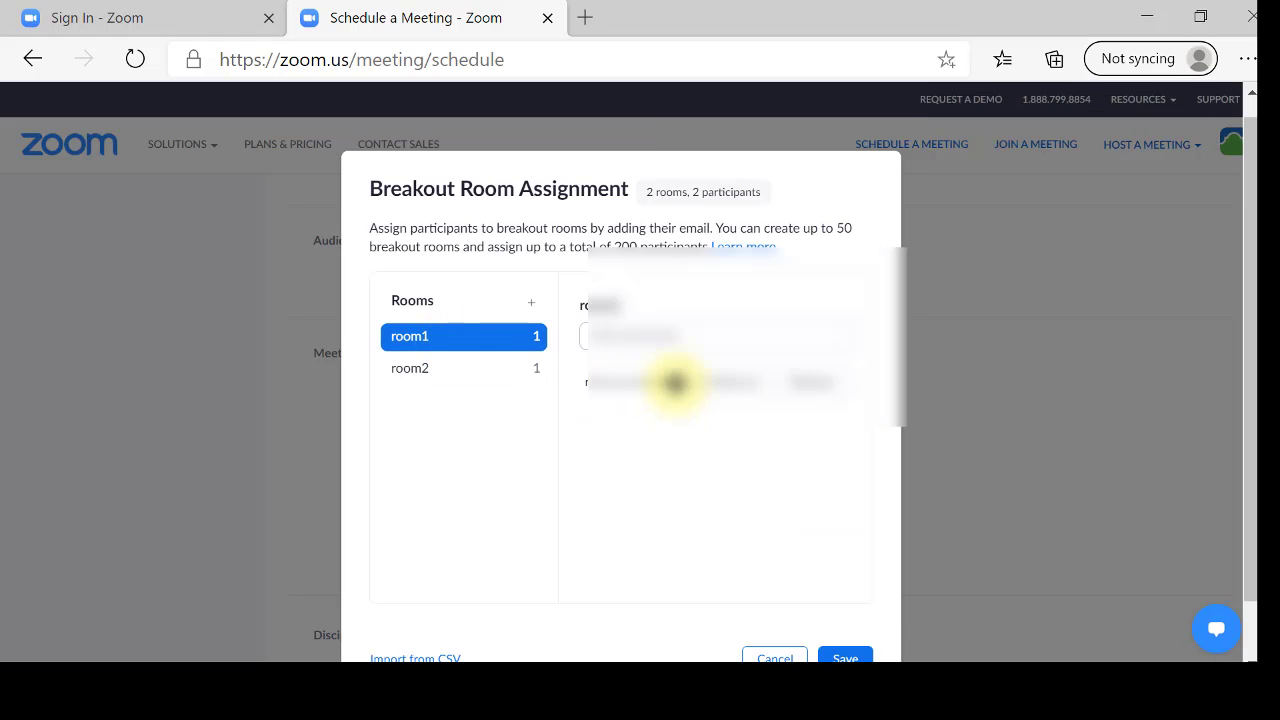
{"action": "left_click", "coordinate": [437, 379]}
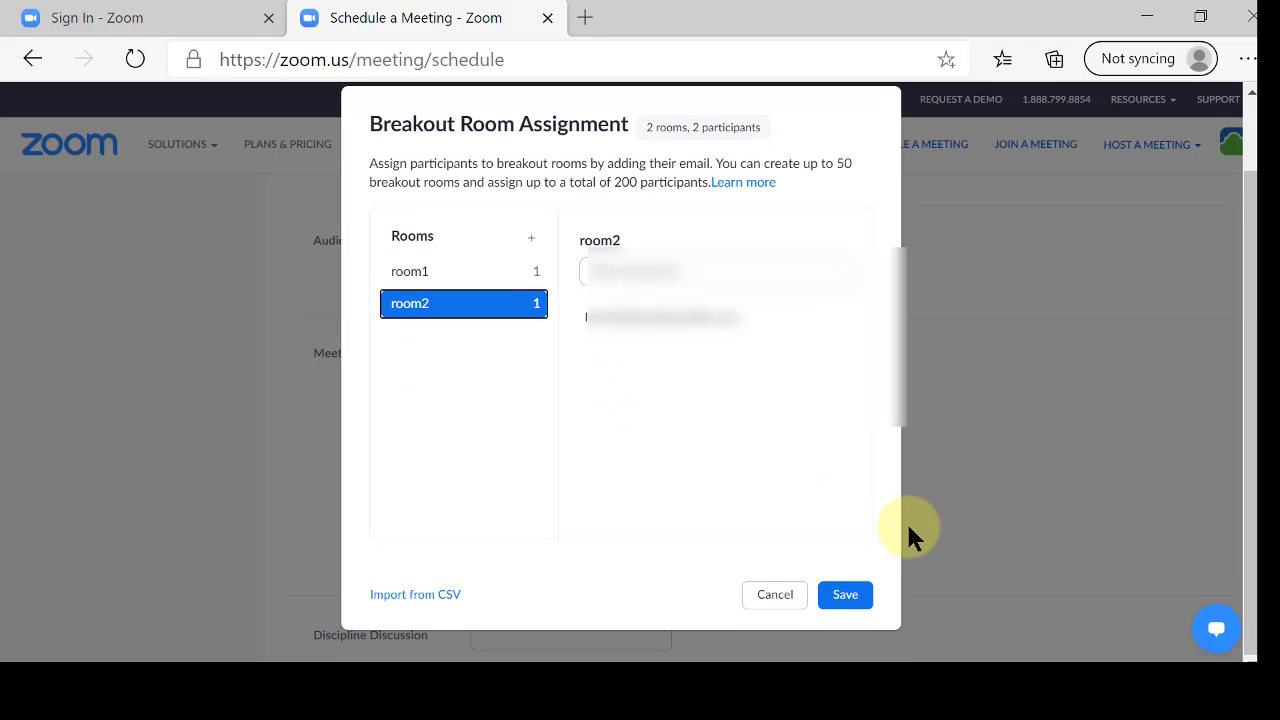
{"action": "left_click", "coordinate": [848, 600]}
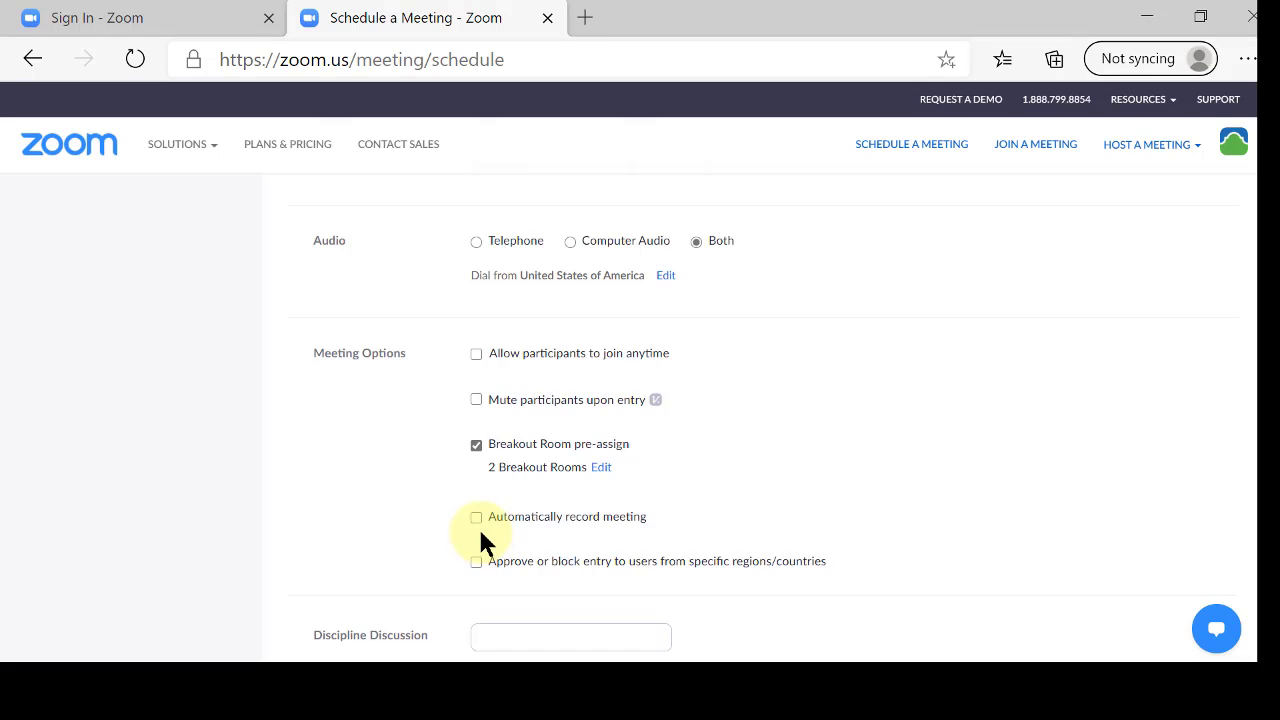
Step: Turn on automatic meeting recording on the local computer and save the scheduled meeting
{"action": "left_click", "coordinate": [476, 518]}
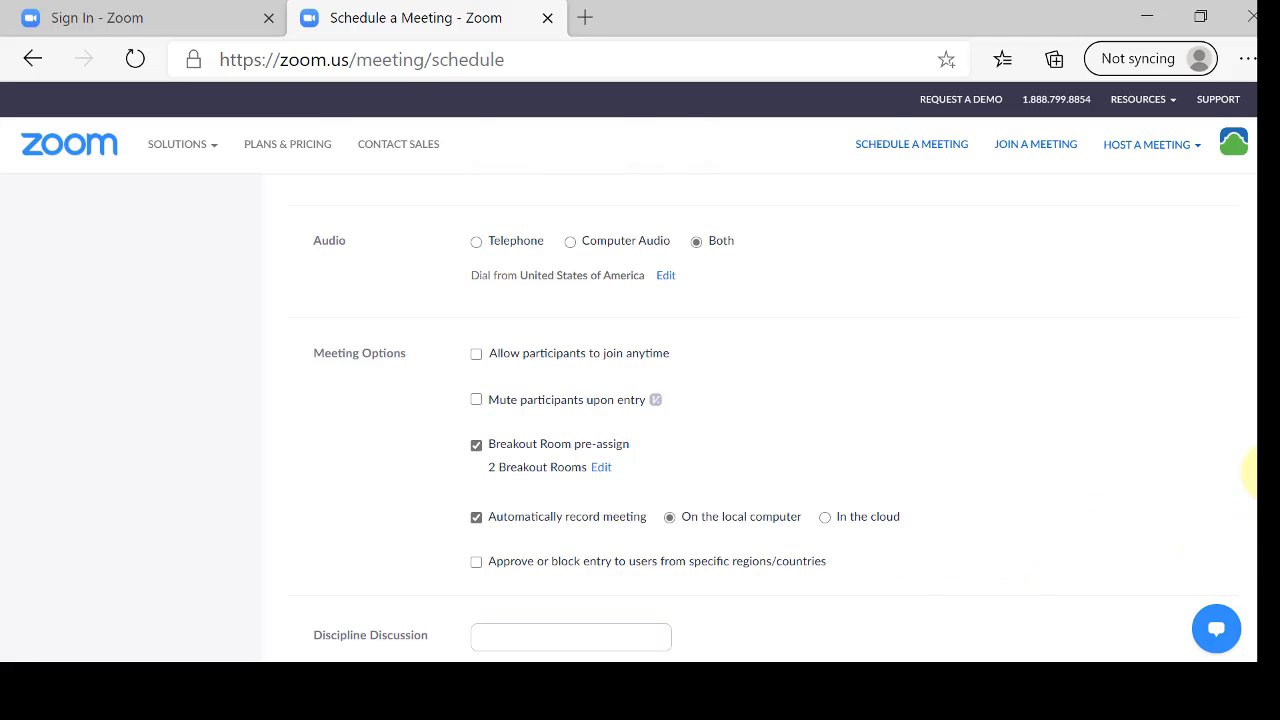
{"action": "scroll", "coordinate": [760, 420], "scroll_direction": "down", "scroll_amount": 5}
{"action": "left_click", "coordinate": [517, 562]}
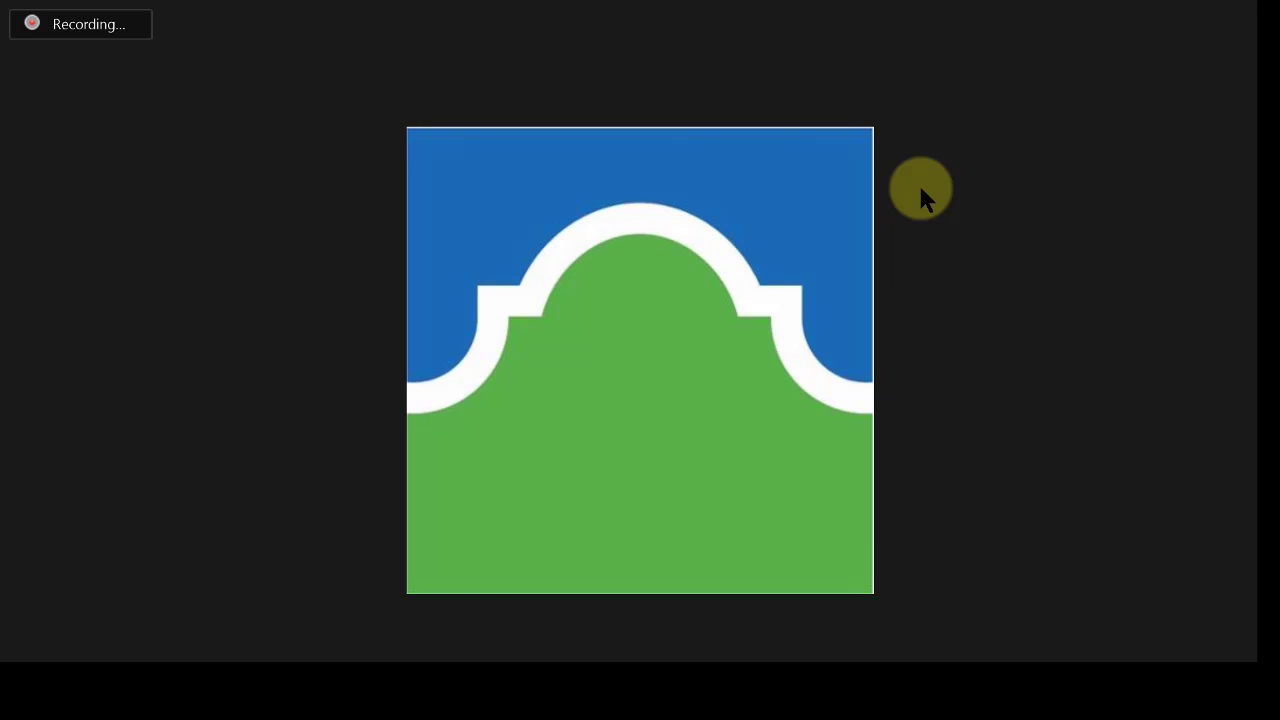
Step: Pause the meeting recording and resume it once the participants have joined
{"action": "left_click", "coordinate": [858, 677]}
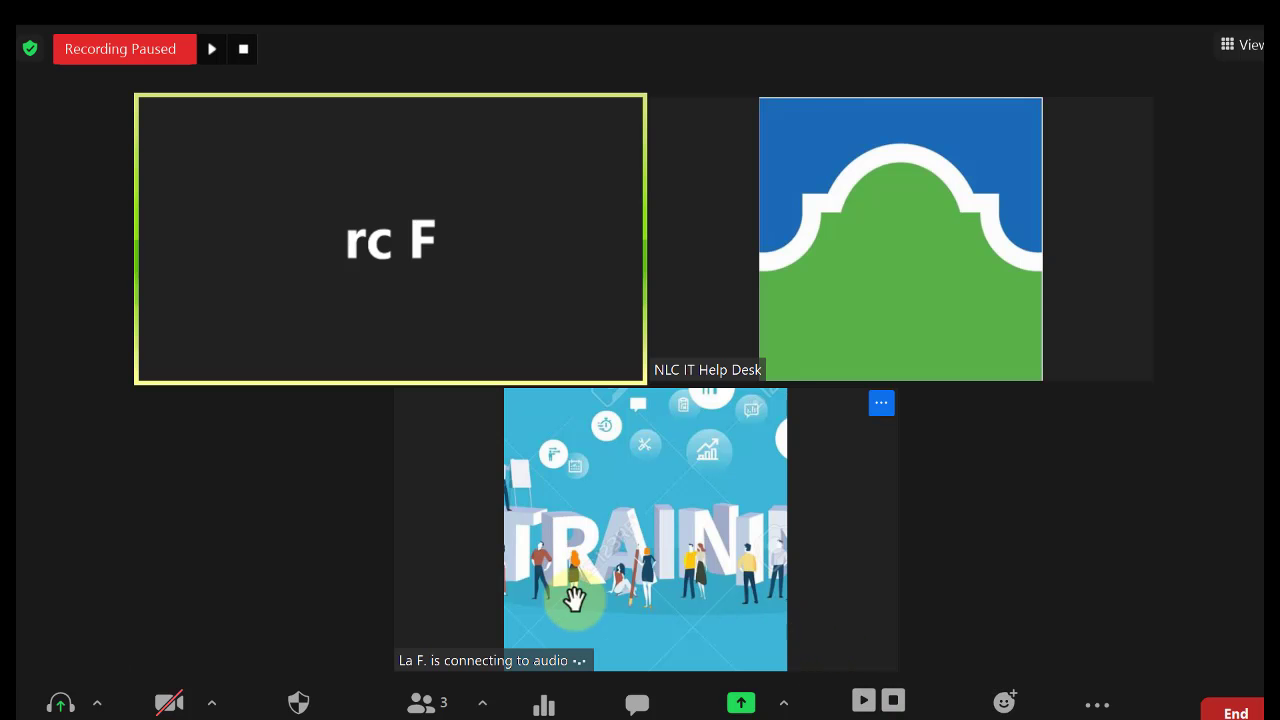
{"action": "left_click", "coordinate": [858, 700]}
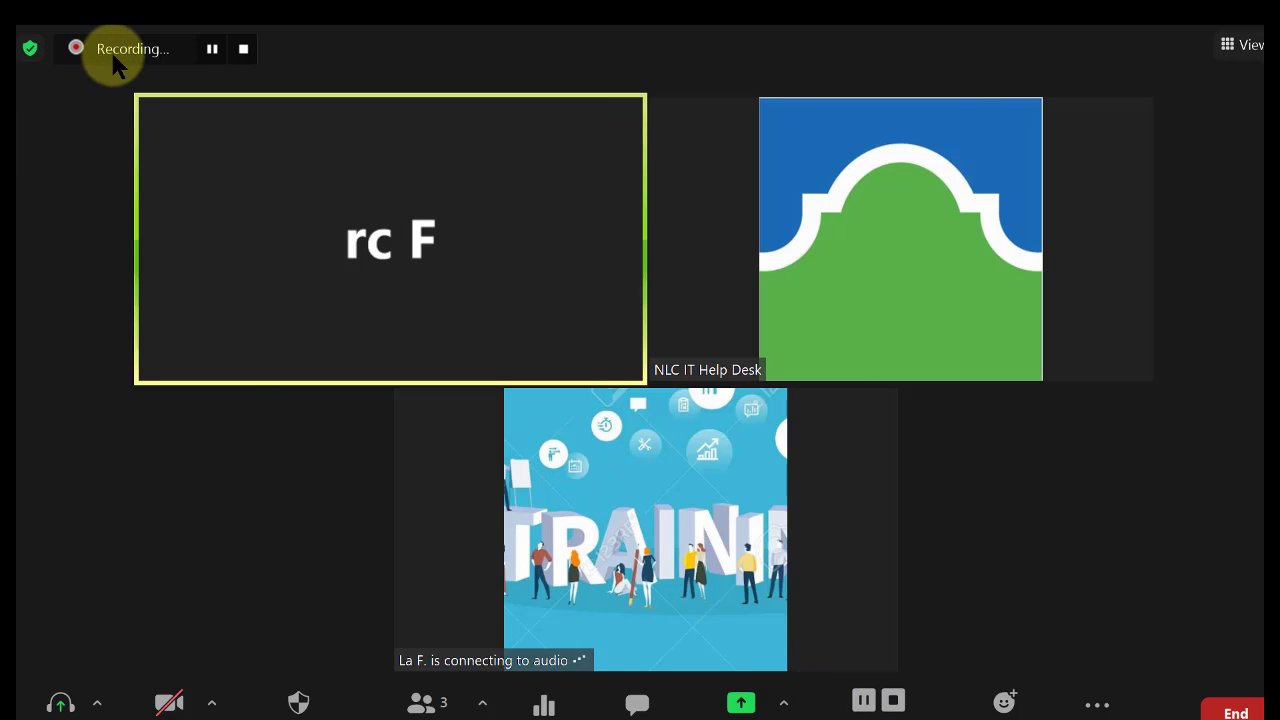
Step: Open all the pre-assigned breakout rooms and close the Breakout Rooms window
{"action": "left_click", "coordinate": [1097, 704]}
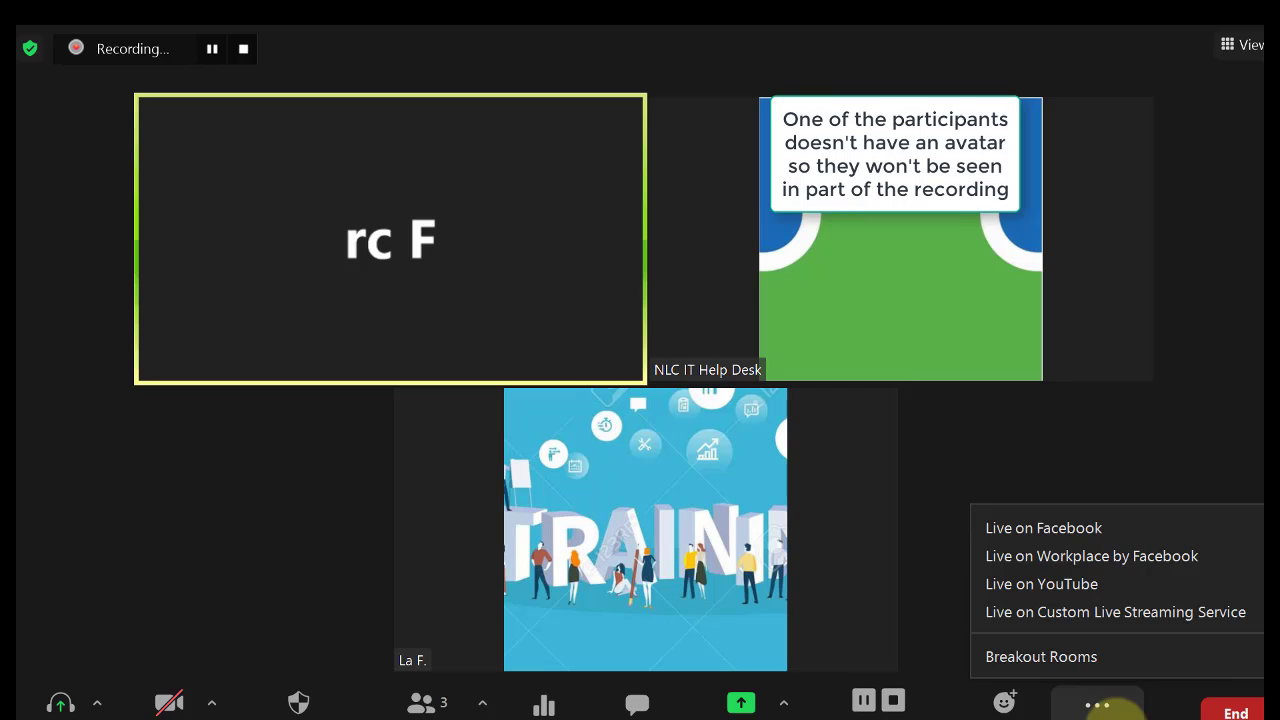
{"action": "left_click", "coordinate": [1074, 658]}
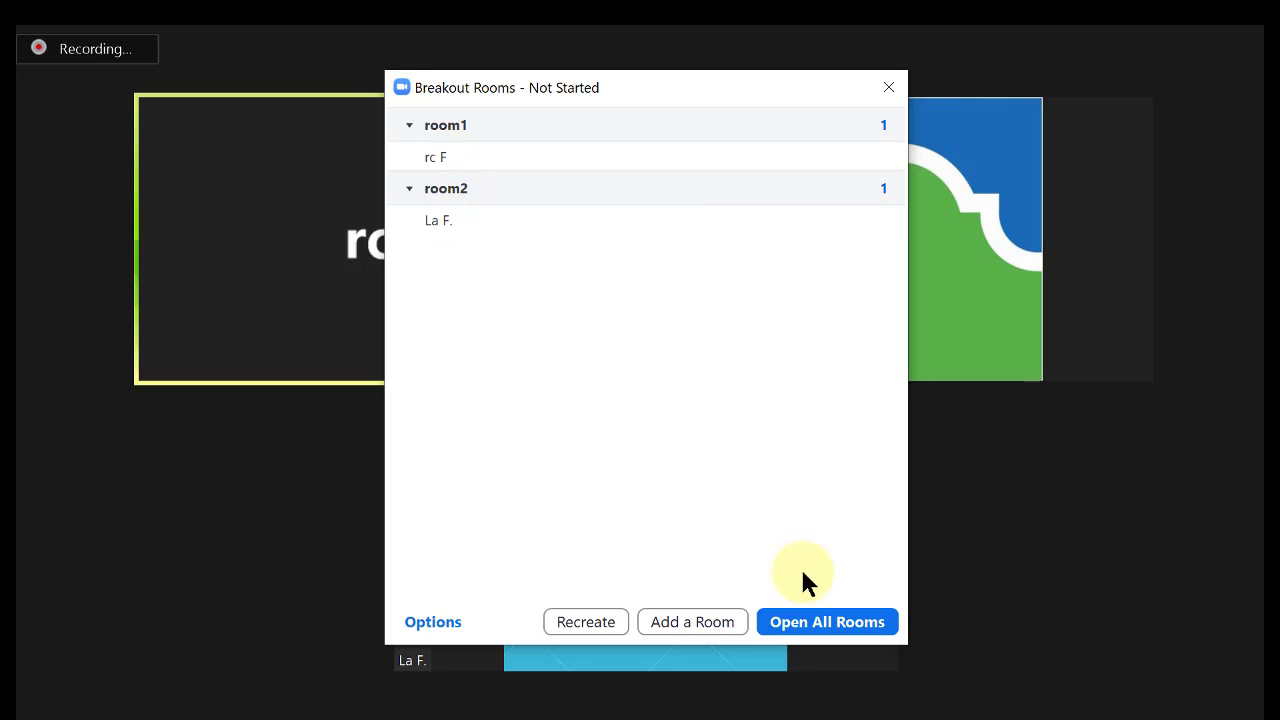
{"action": "left_click", "coordinate": [822, 610]}
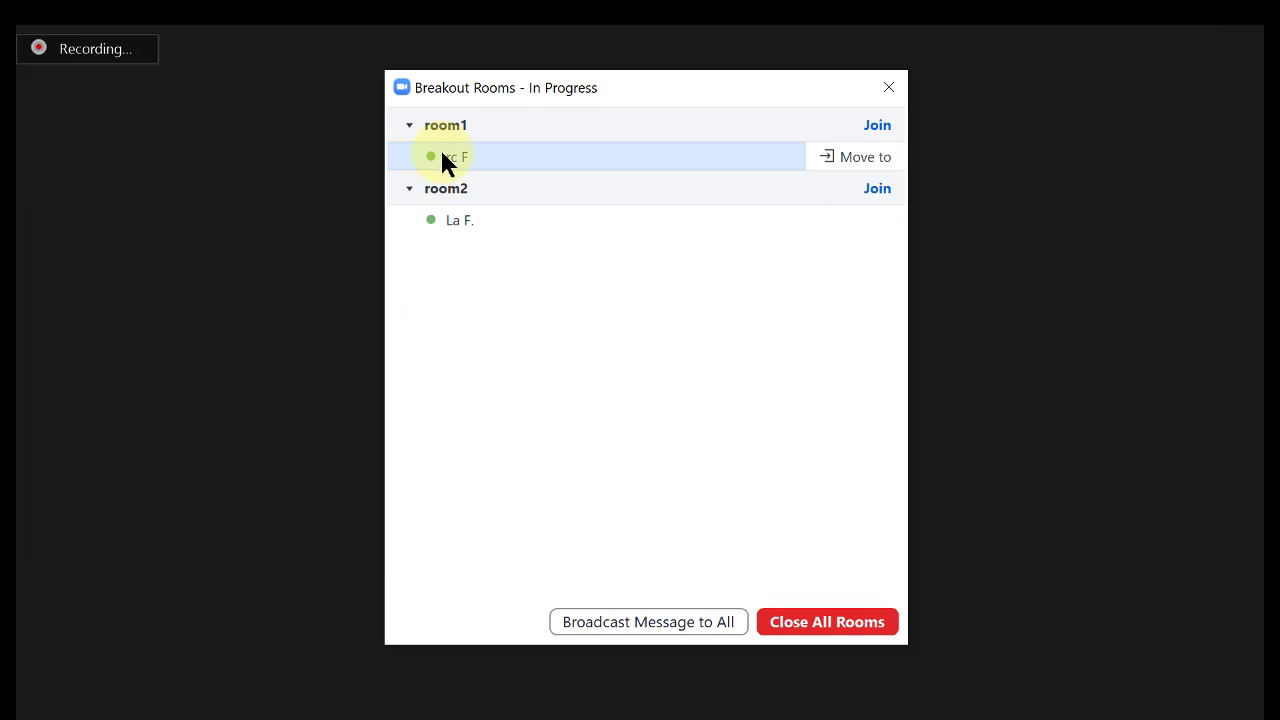
{"action": "left_click", "coordinate": [888, 88]}
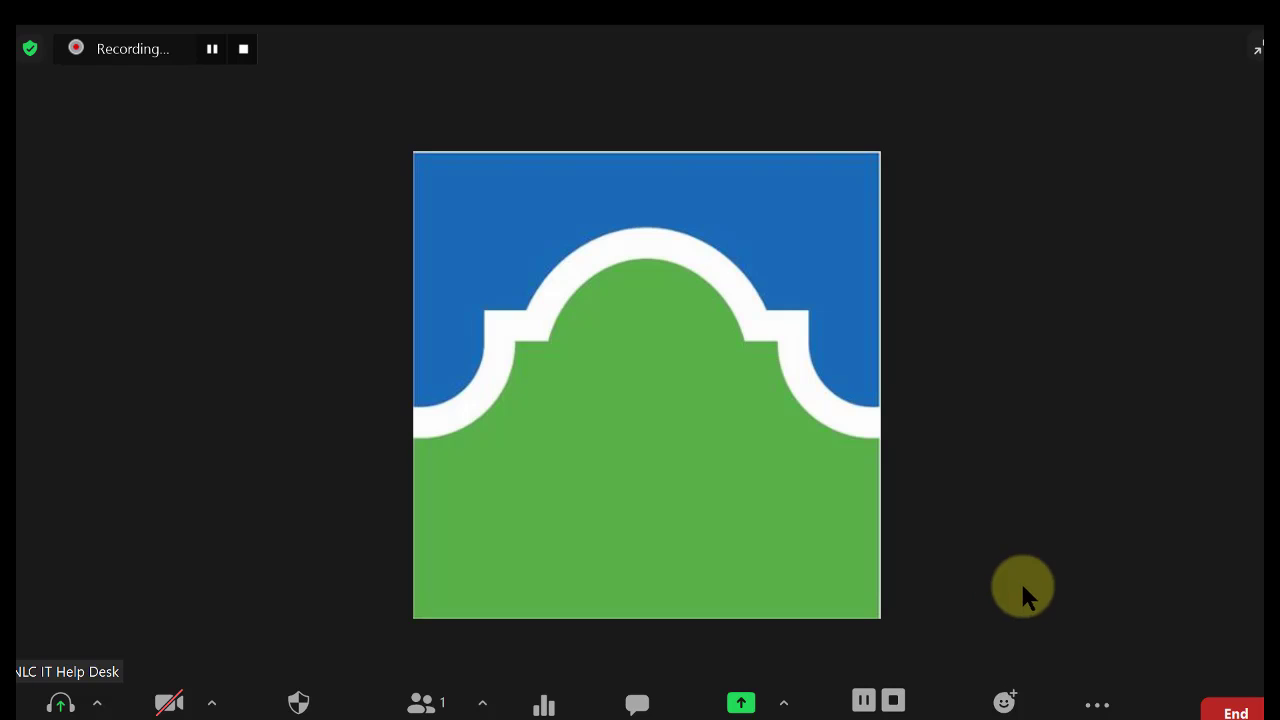
Step: Join breakout room1 as host, then leave it to return to the main session
{"action": "left_click", "coordinate": [1098, 705]}
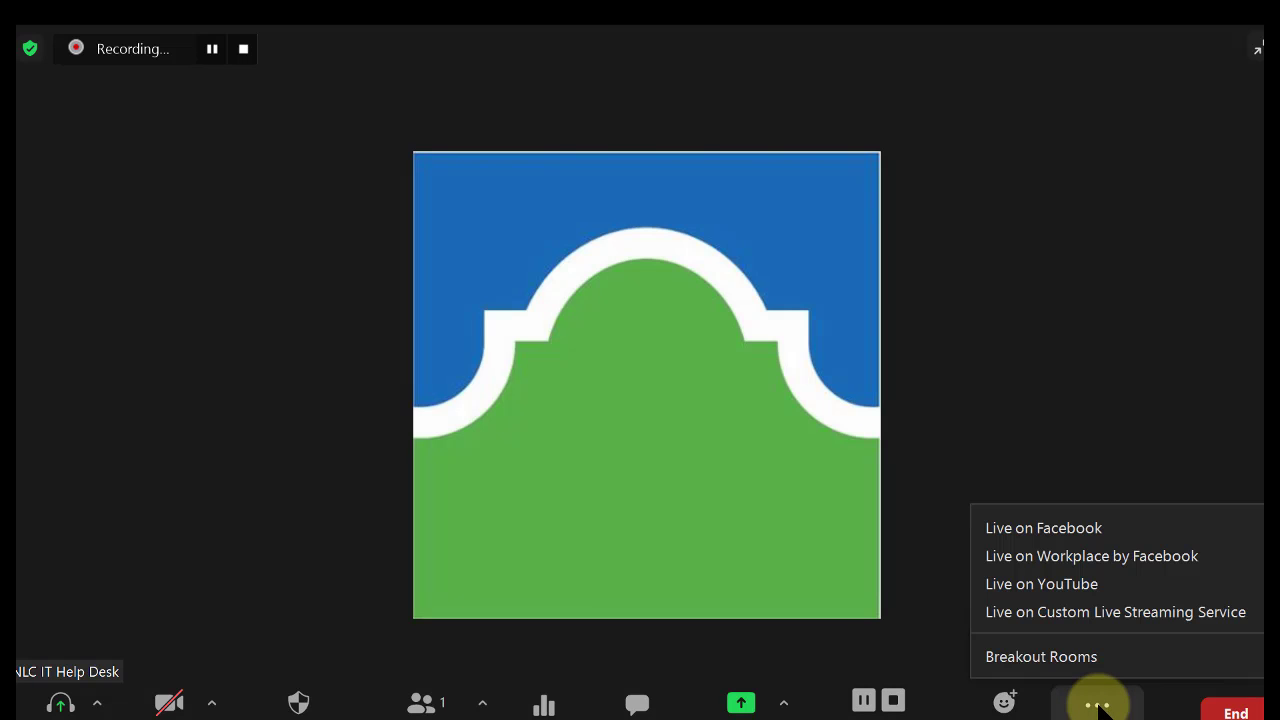
{"action": "left_click", "coordinate": [1041, 656]}
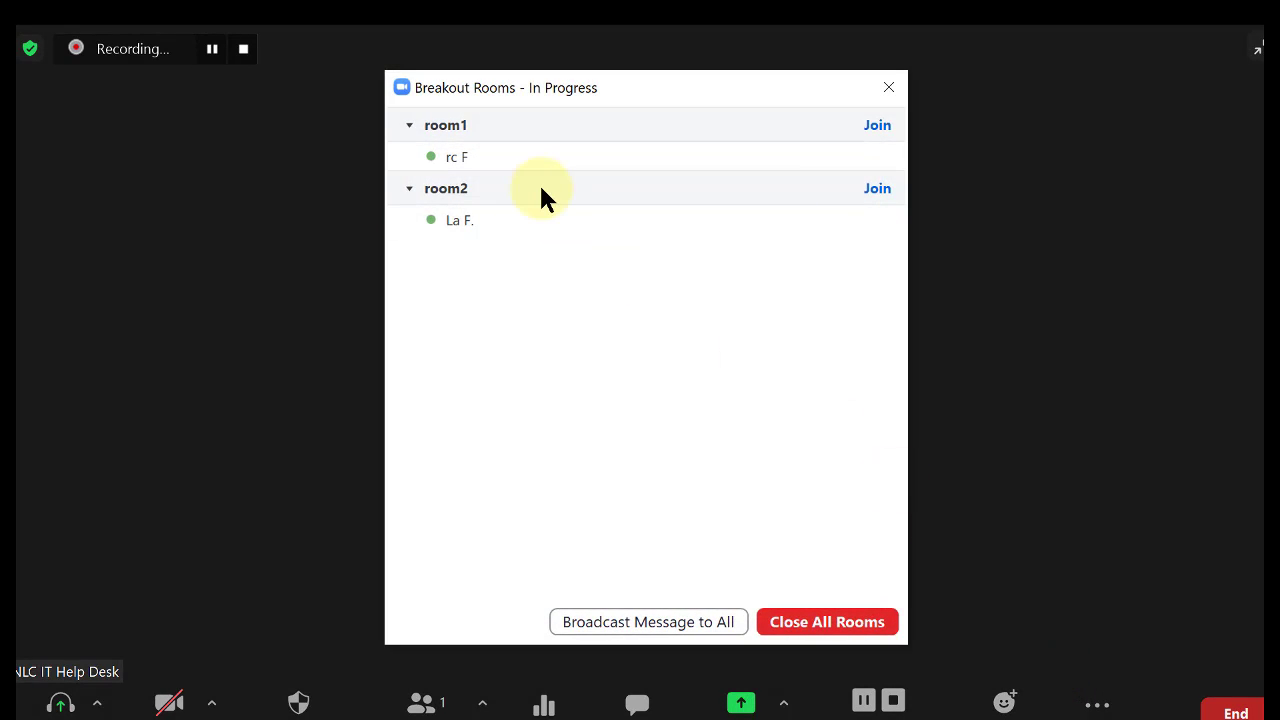
{"action": "left_click", "coordinate": [872, 127]}
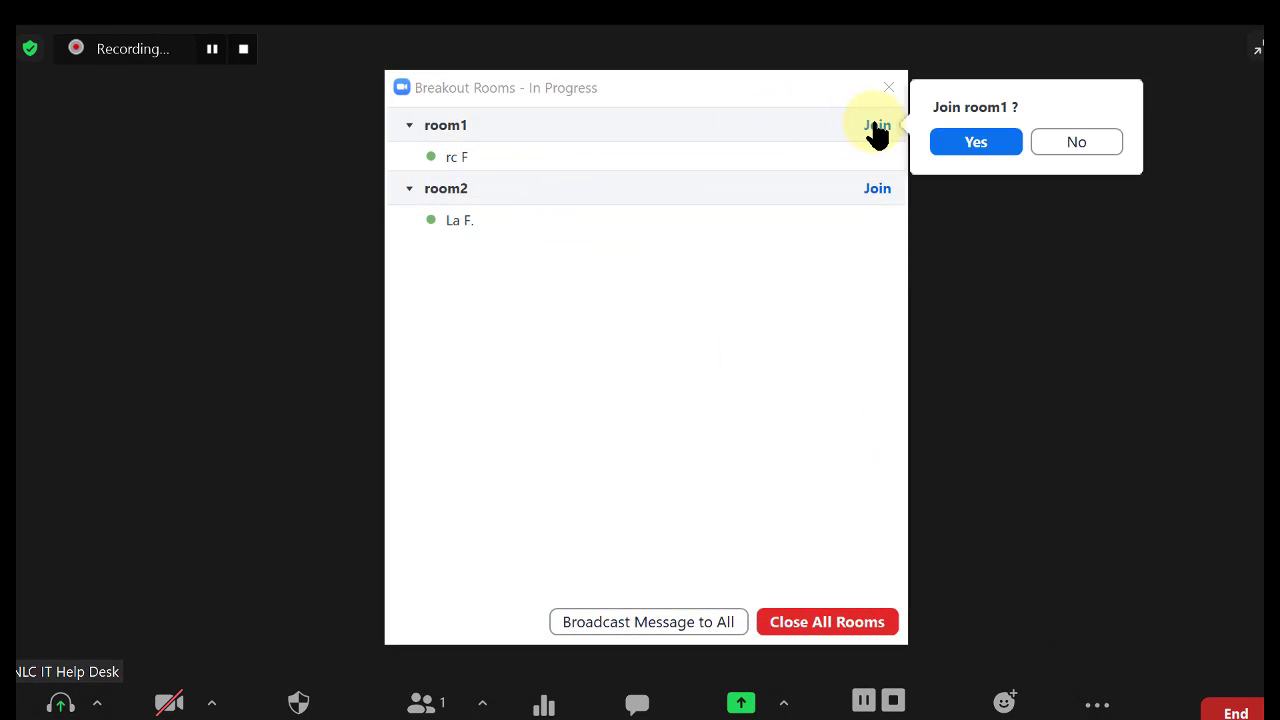
{"action": "left_click", "coordinate": [956, 146]}
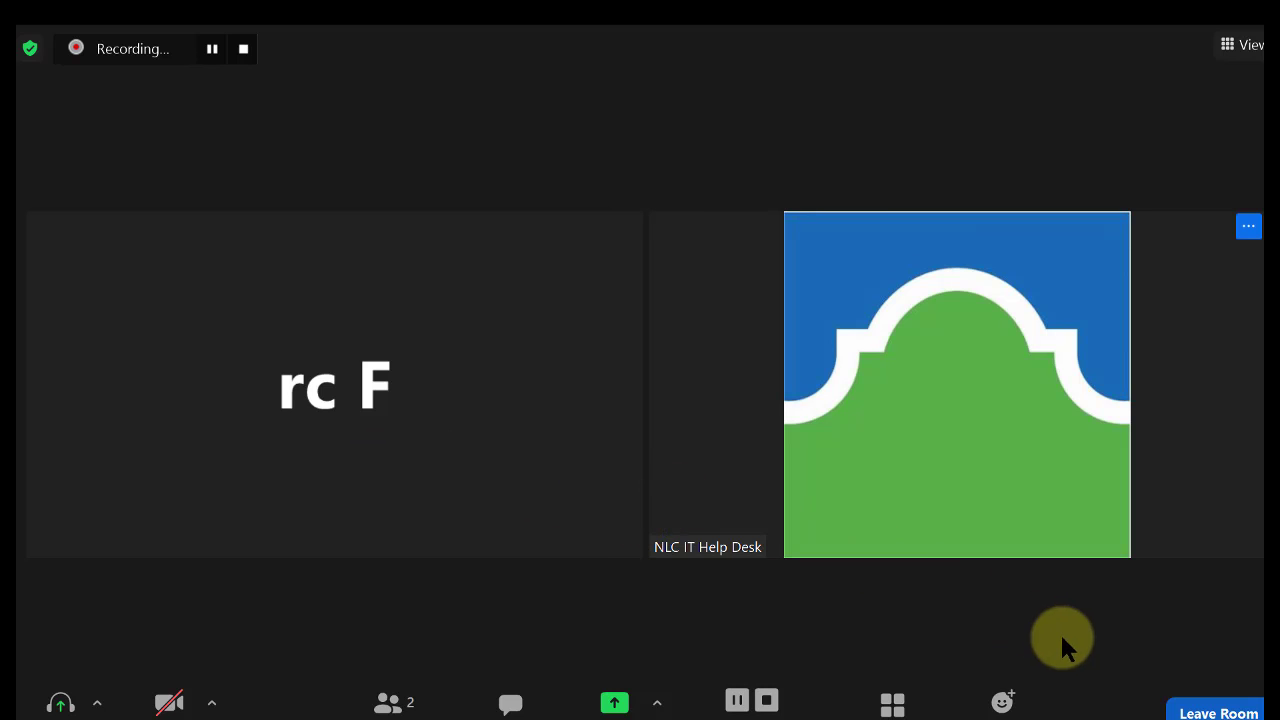
{"action": "left_click", "coordinate": [1190, 710]}
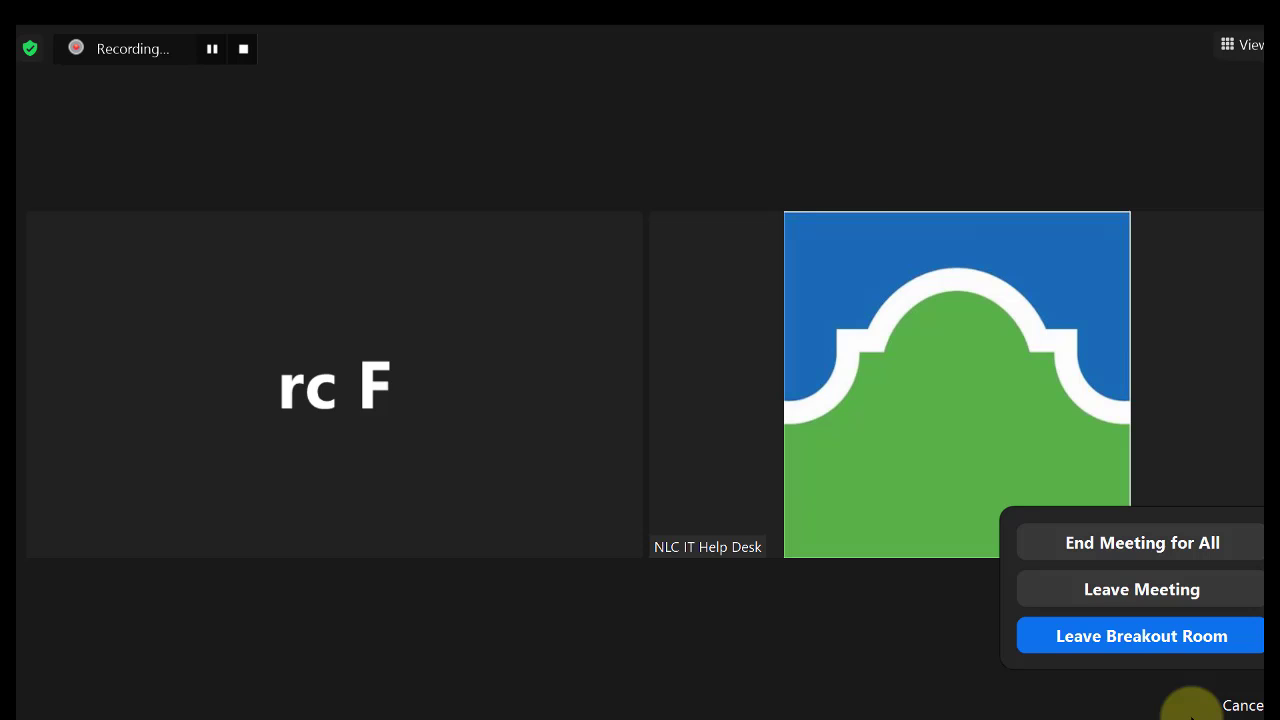
{"action": "left_click", "coordinate": [1120, 634]}
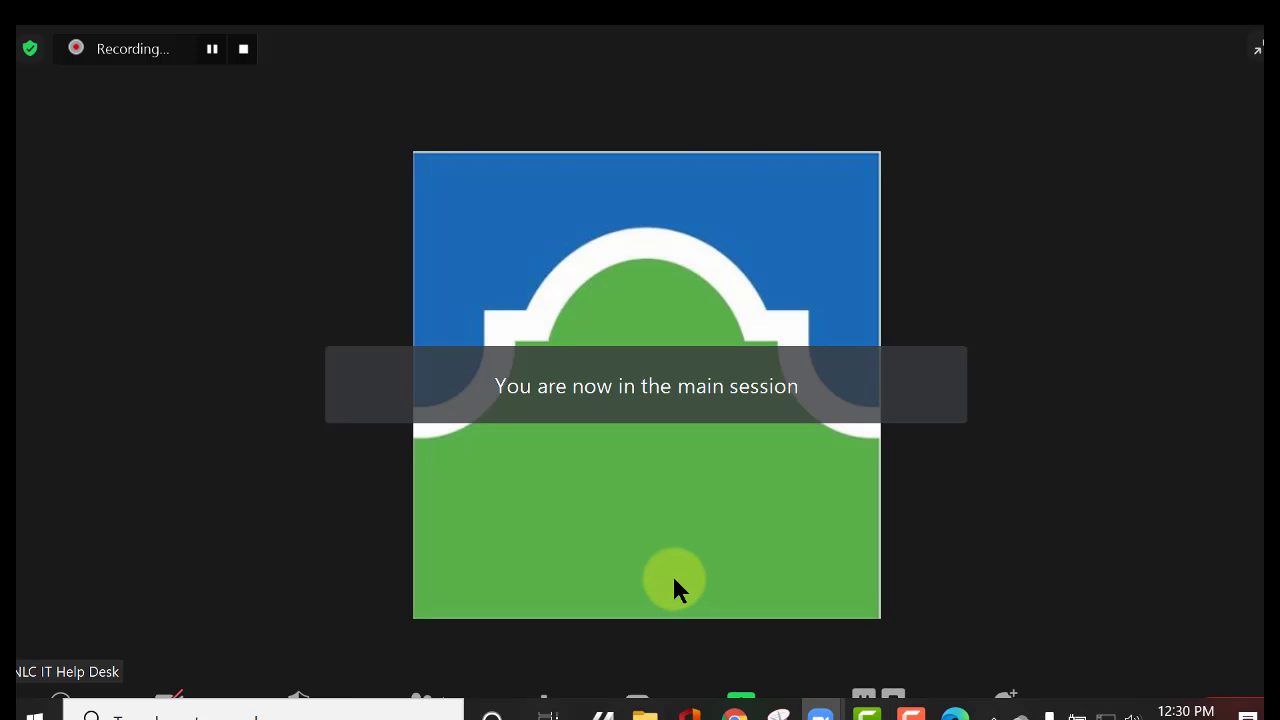
Step: Join breakout room2 as host and leave it to return to the main session
{"action": "left_click", "coordinate": [1088, 703]}
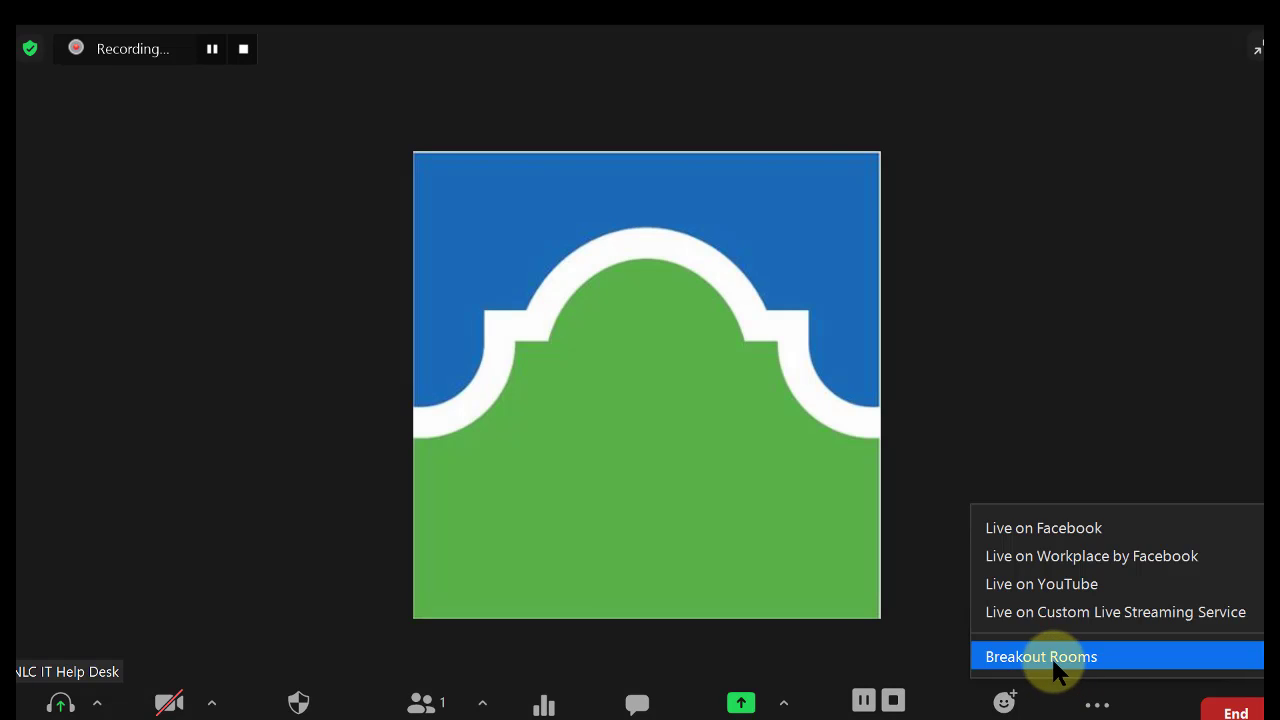
{"action": "left_click", "coordinate": [1054, 664]}
{"action": "mouse_move", "coordinate": [817, 218]}
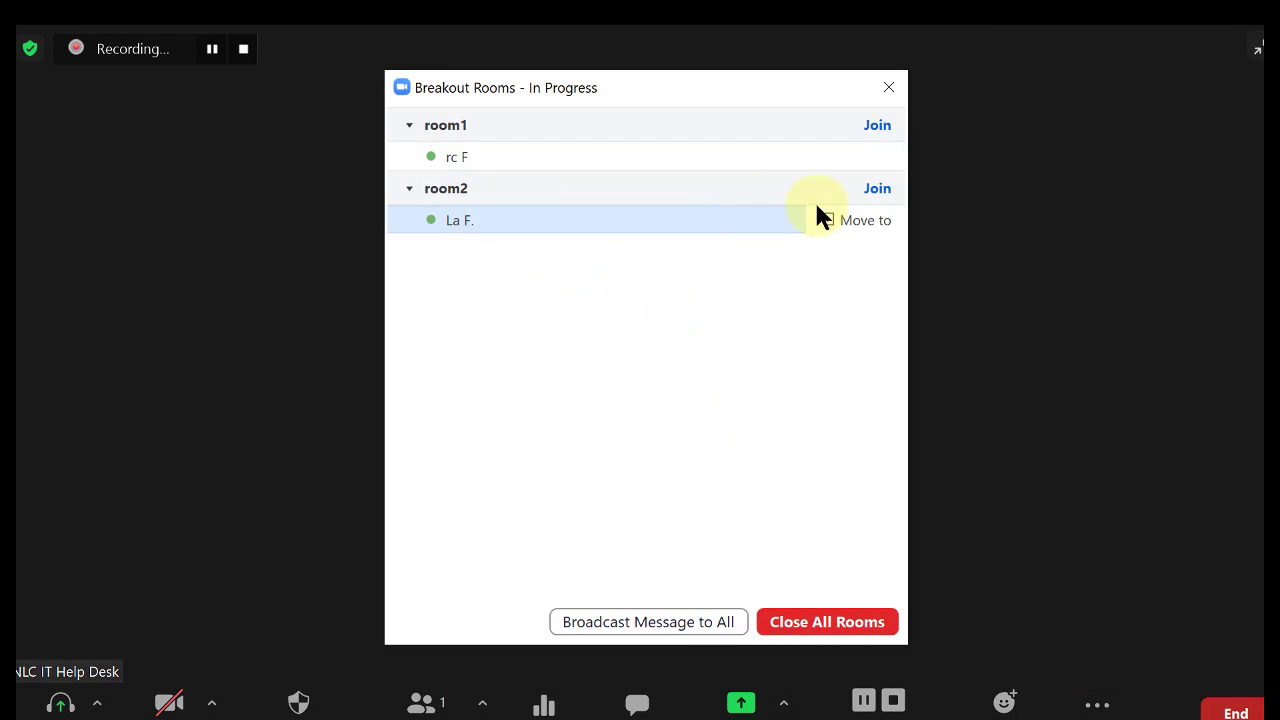
{"action": "left_click", "coordinate": [880, 190]}
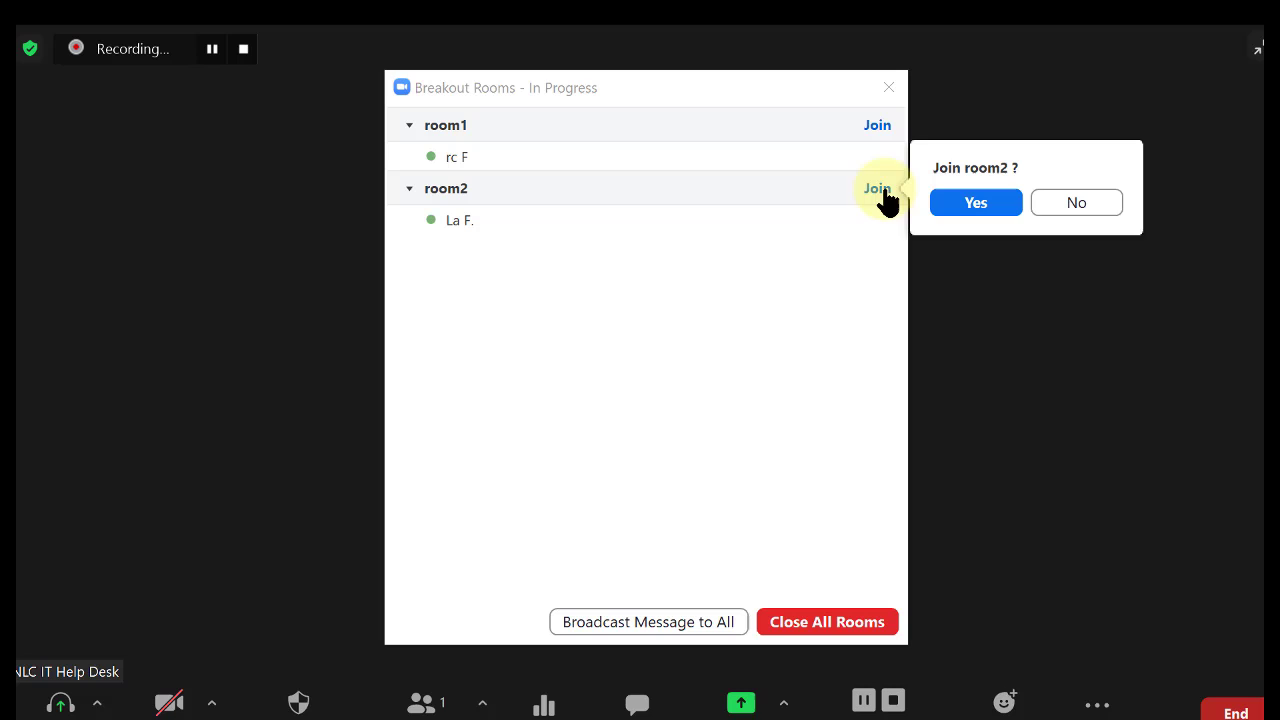
{"action": "left_click", "coordinate": [972, 203]}
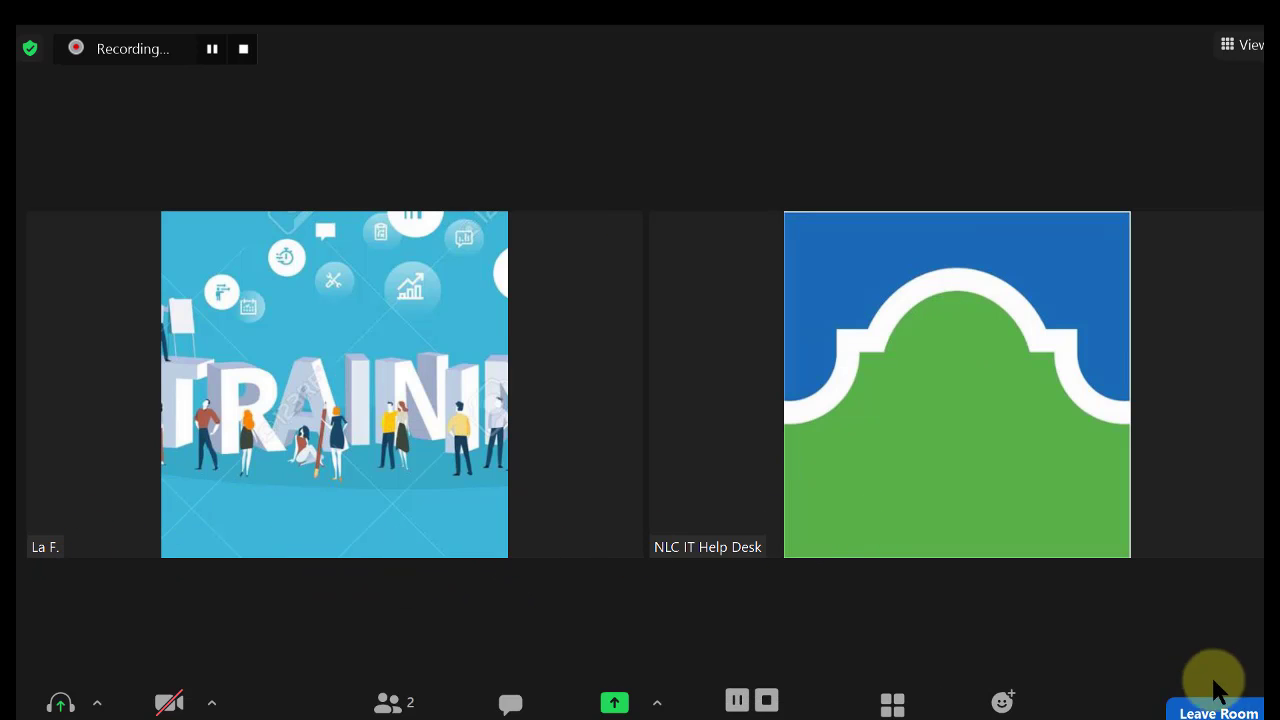
{"action": "left_click", "coordinate": [1215, 690]}
{"action": "left_click", "coordinate": [1140, 634]}
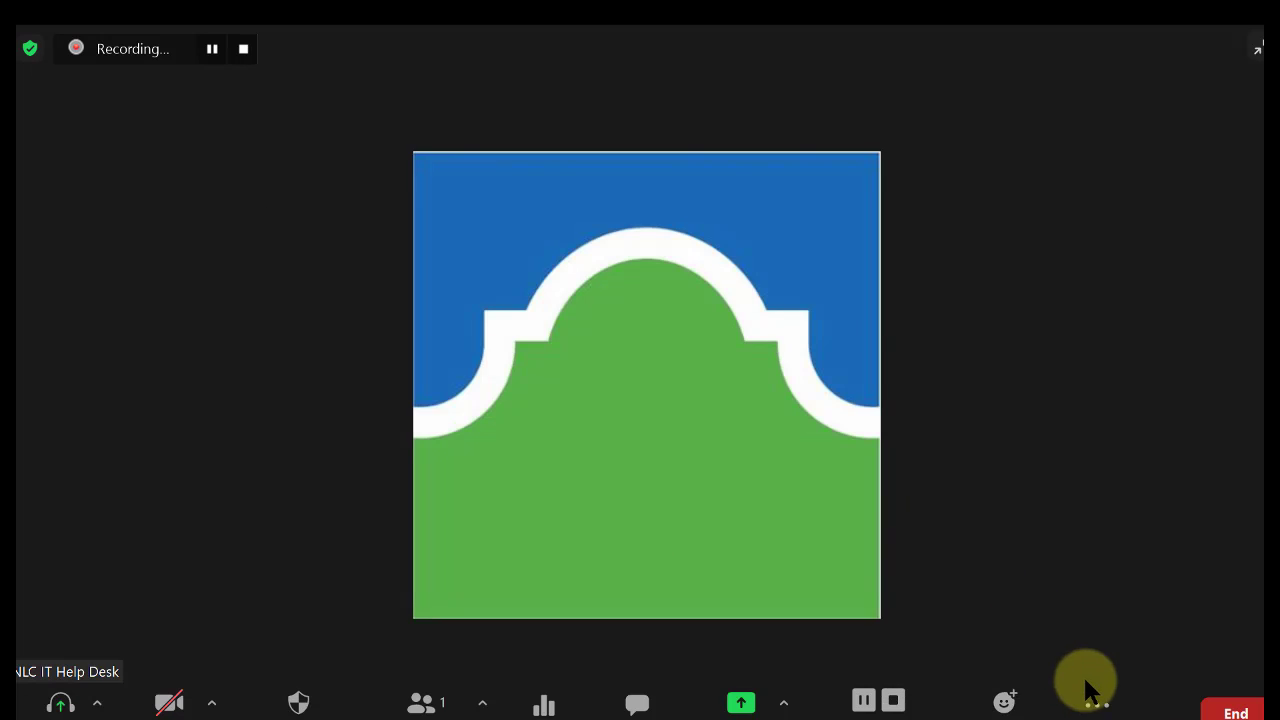
Step: Close all breakout rooms to bring the participants back to the main session
{"action": "left_click", "coordinate": [1095, 702]}
{"action": "left_click", "coordinate": [1058, 662]}
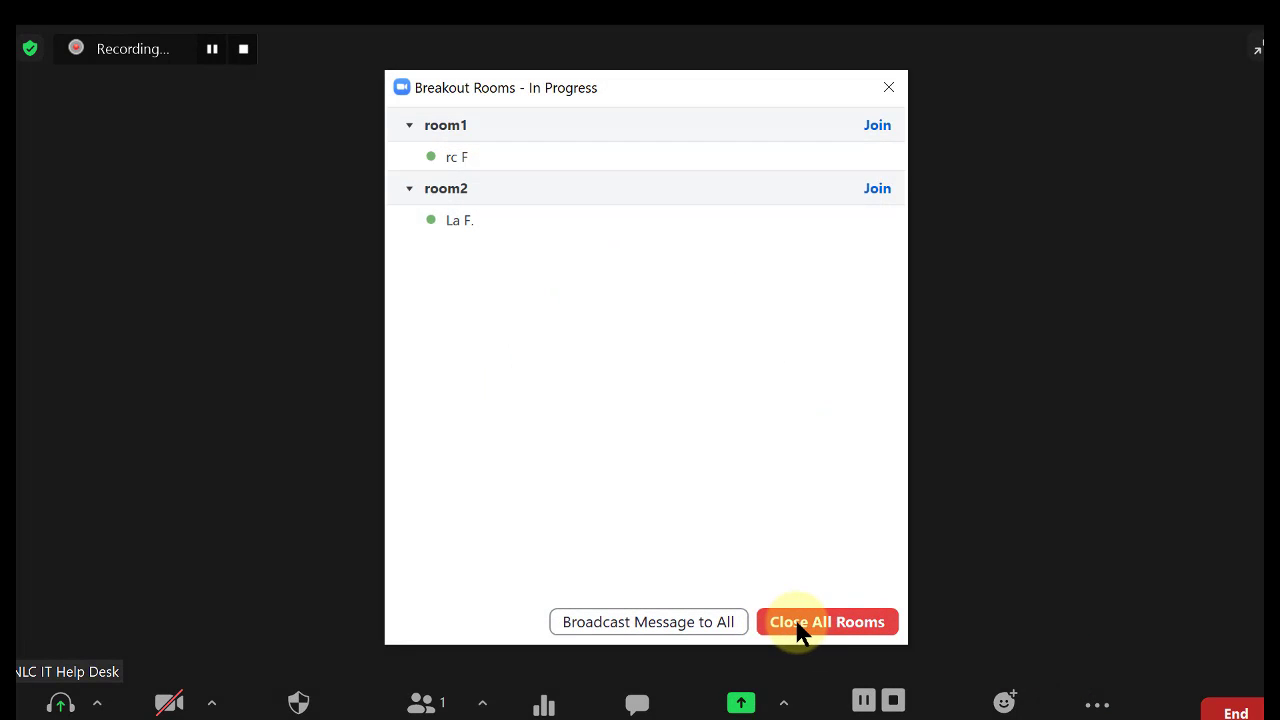
{"action": "left_click", "coordinate": [800, 630]}
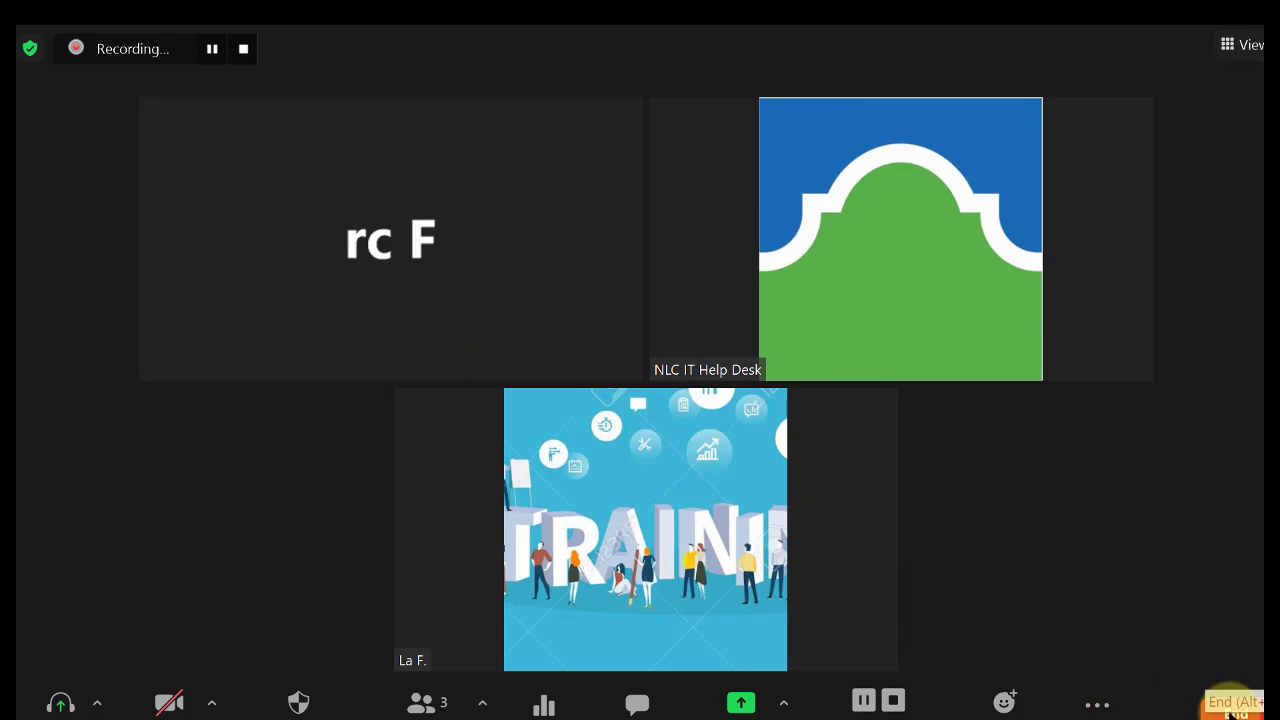
Step: End the Zoom meeting as host
{"action": "left_click", "coordinate": [1232, 705]}
{"action": "left_click", "coordinate": [1077, 591]}
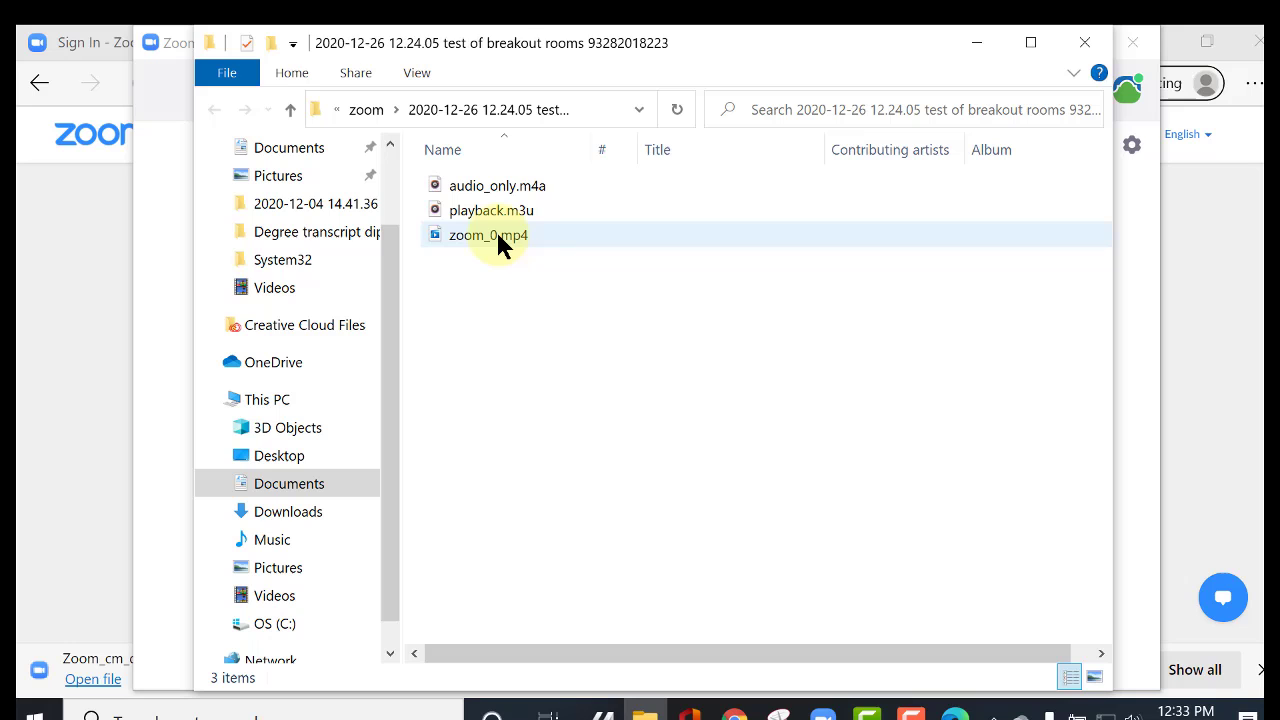
Step: Play the zoom_0.mp4 recording and skip ahead to around its middle, then to about 05:19, to review the recorded sessions
{"action": "left_click", "coordinate": [499, 244]}
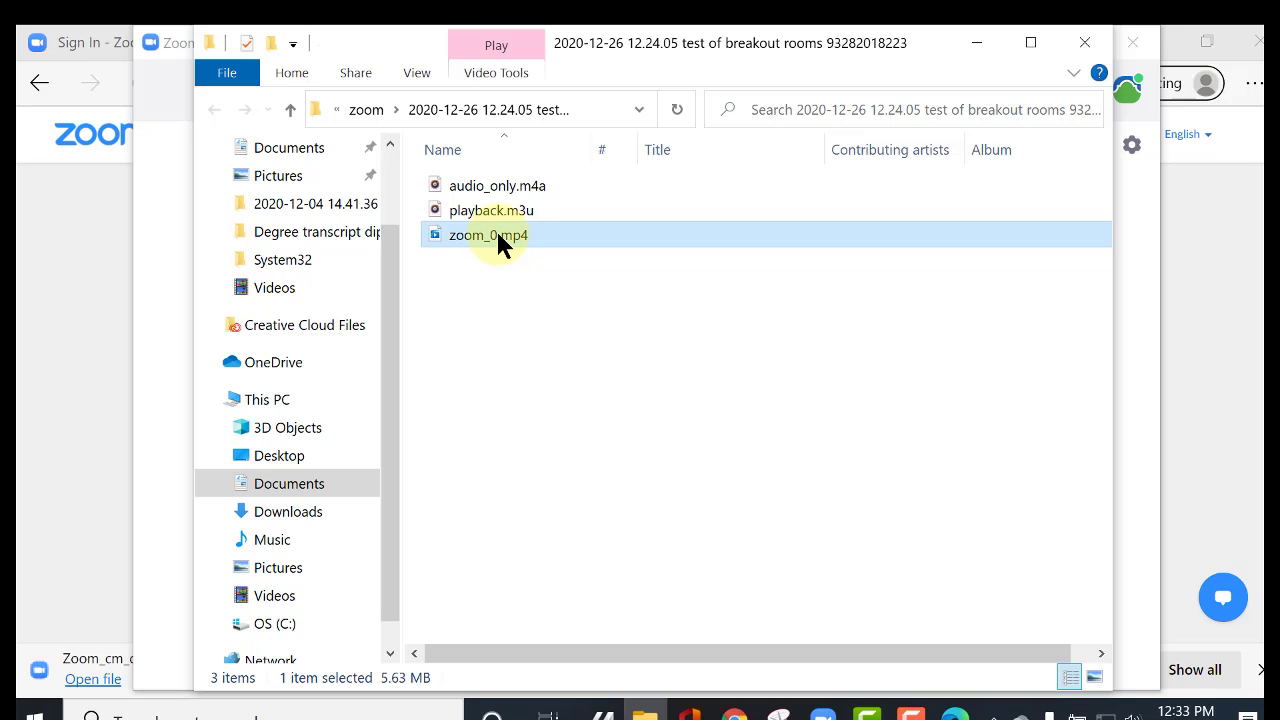
{"action": "right_click", "coordinate": [496, 233]}
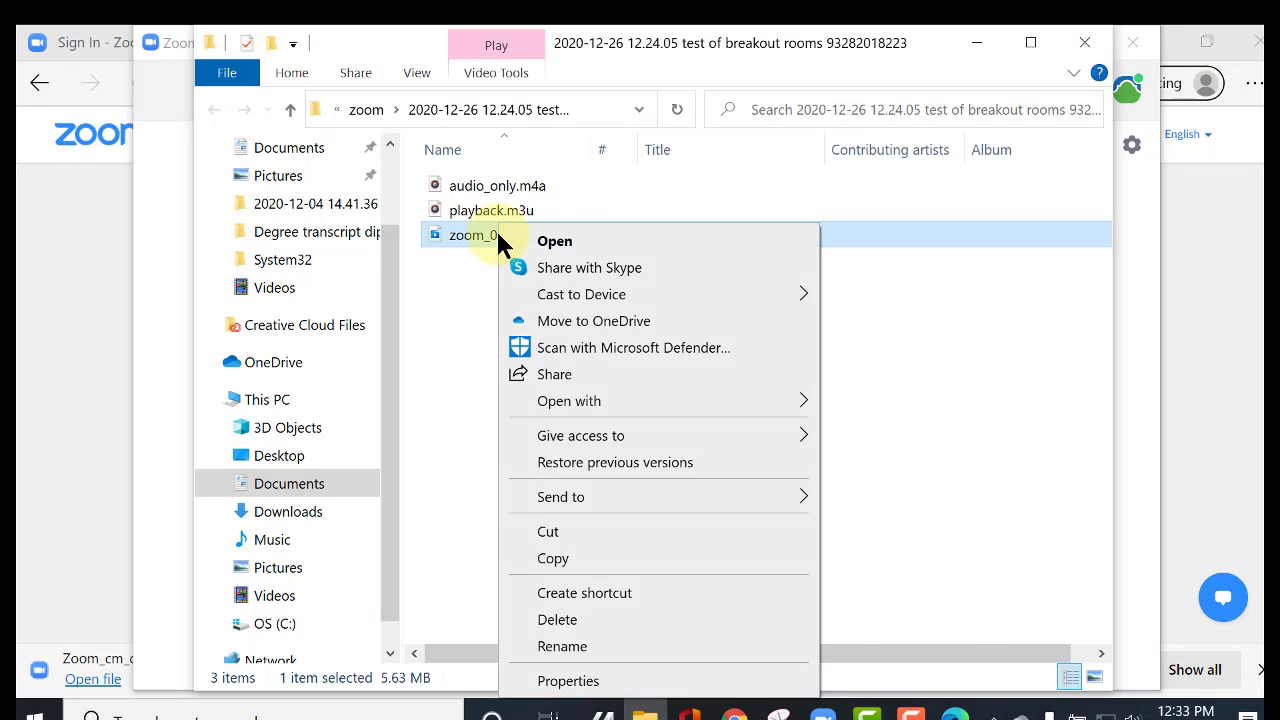
{"action": "left_click", "coordinate": [530, 241]}
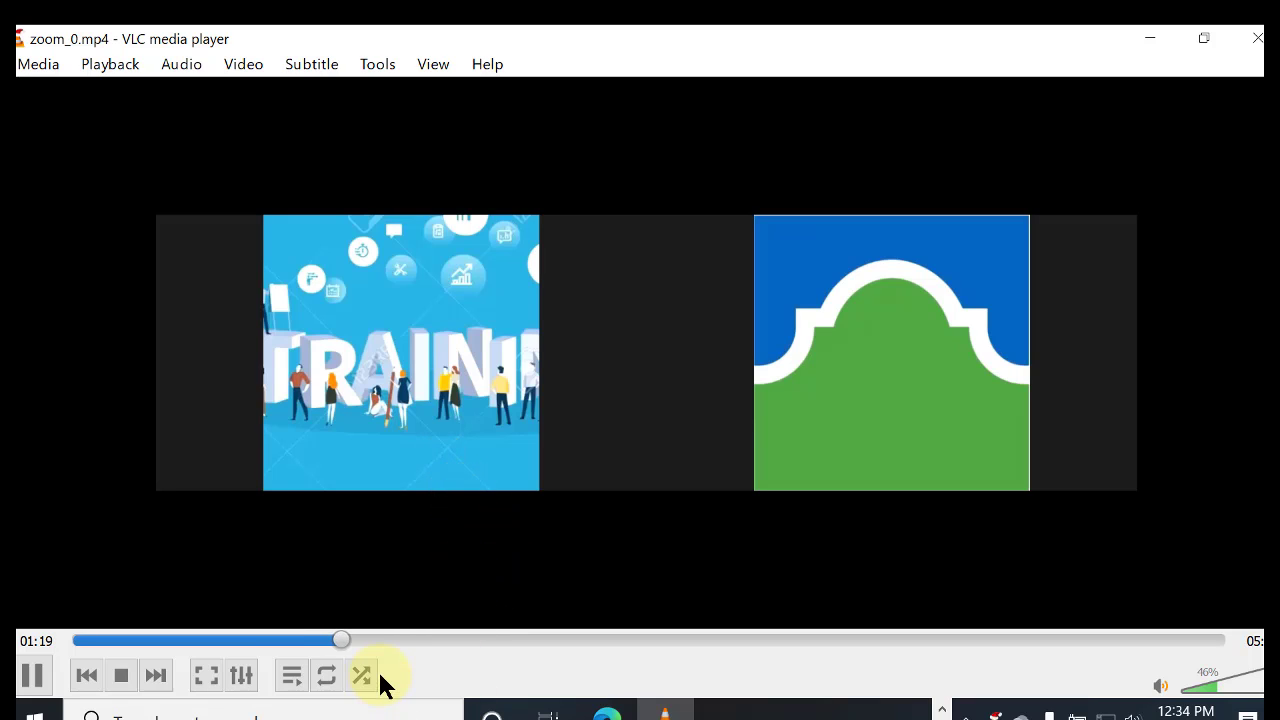
{"action": "left_click", "coordinate": [605, 641]}
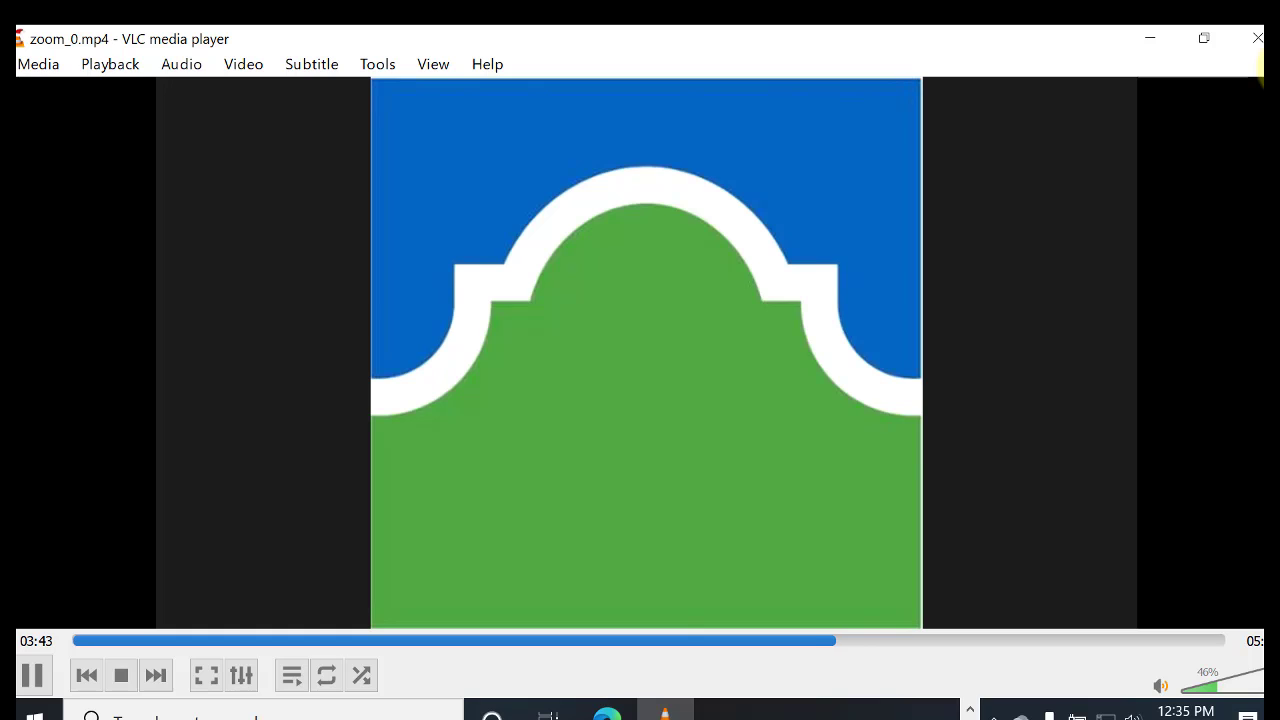
{"action": "left_click", "coordinate": [1165, 640]}
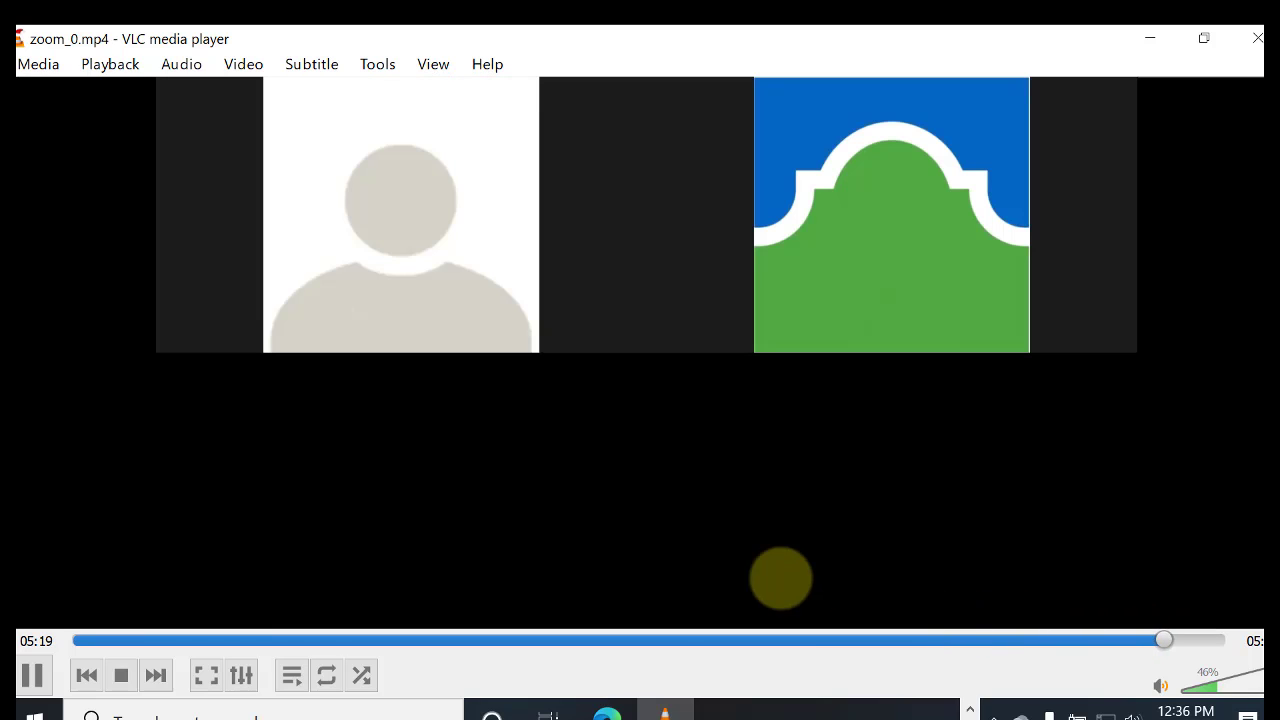